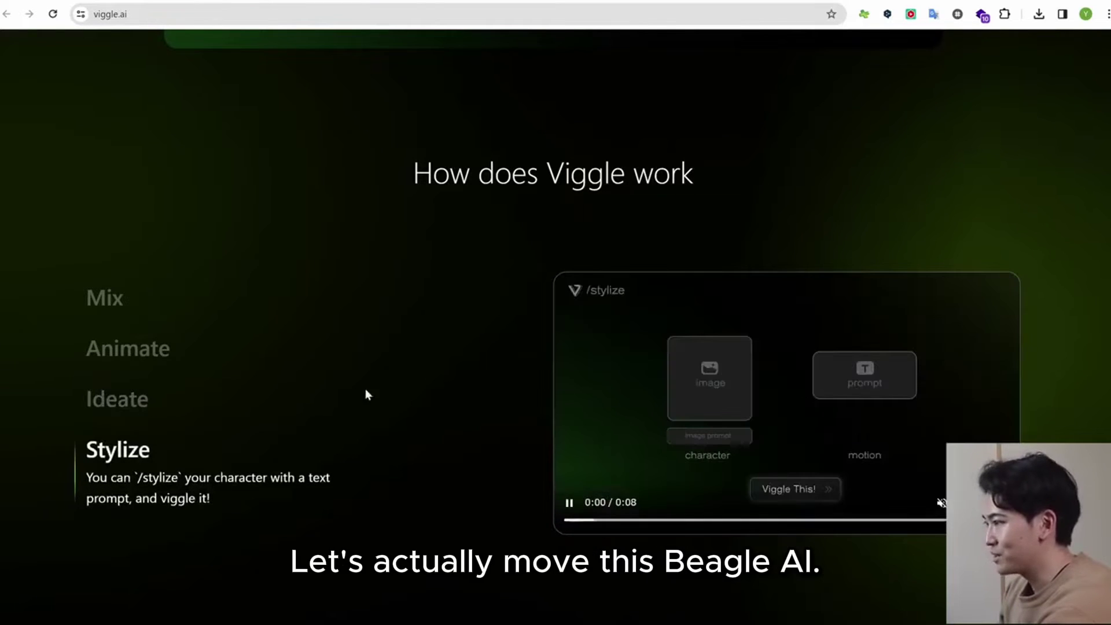
Step: Join the Viggle beta from its home page and open the animate-1 creator channel in Discord
{"action": "scroll", "coordinate": [377, 369], "scroll_direction": "up", "scroll_amount": 12}
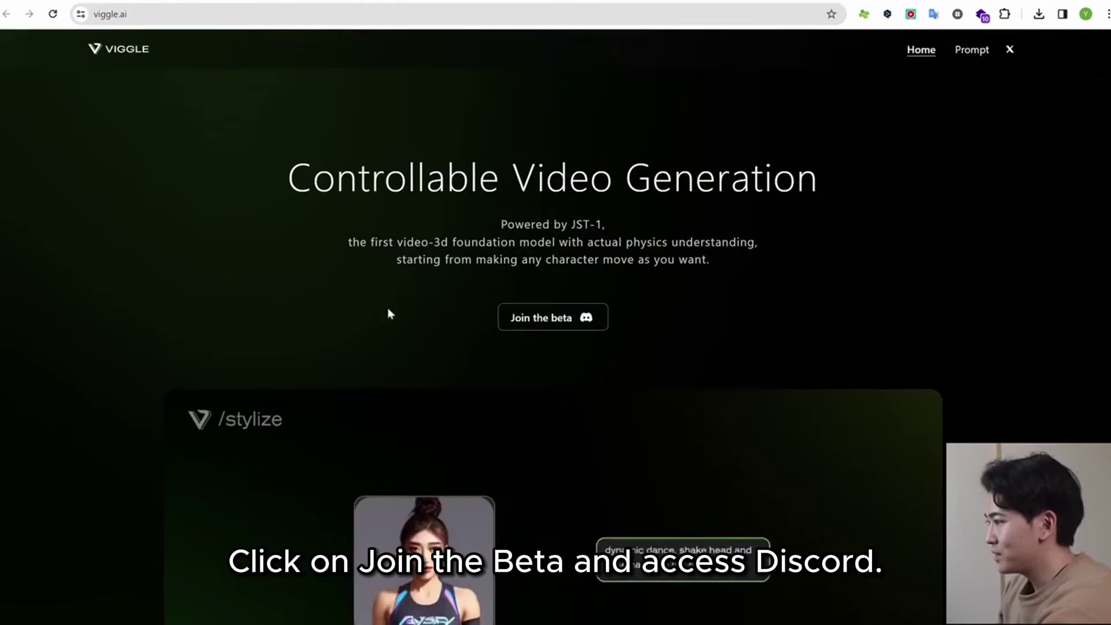
{"action": "left_click", "coordinate": [553, 327]}
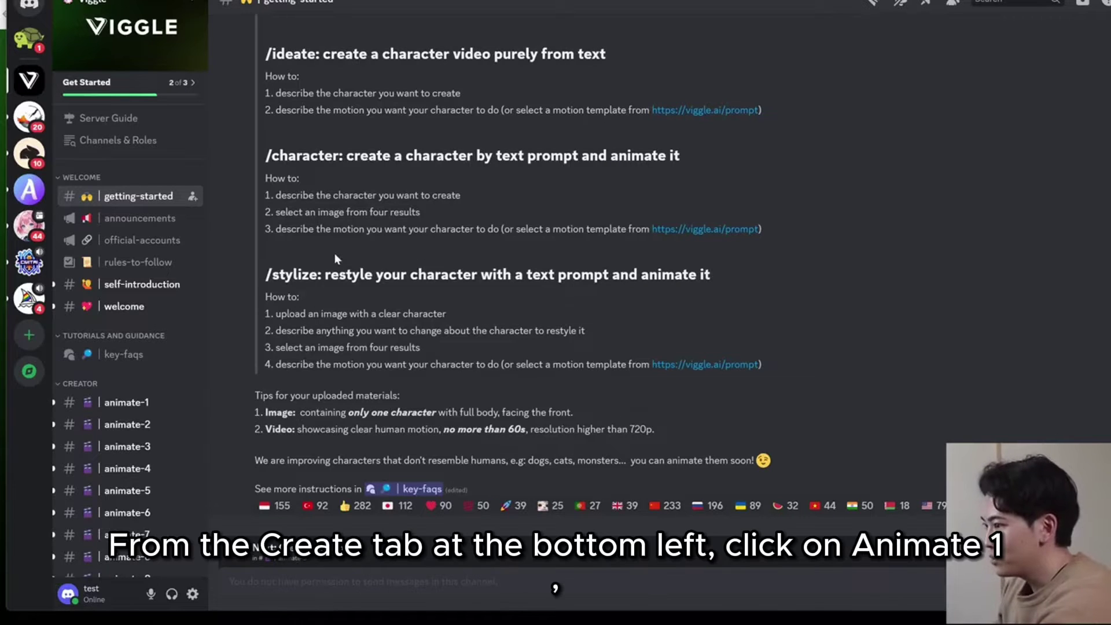
{"action": "mouse_move", "coordinate": [110, 400]}
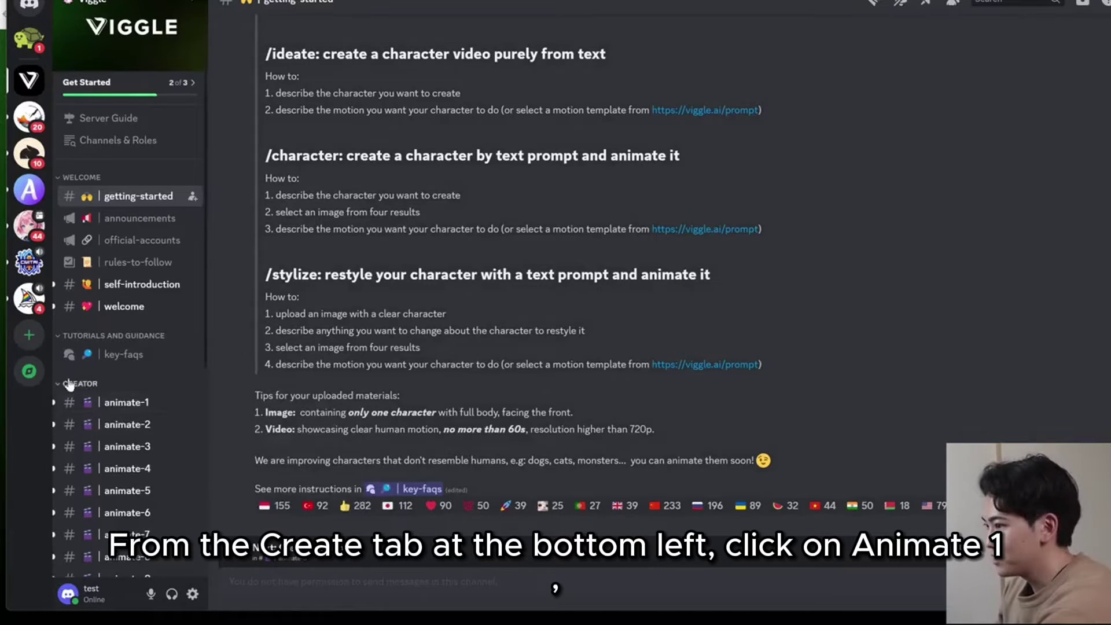
{"action": "mouse_move", "coordinate": [138, 412]}
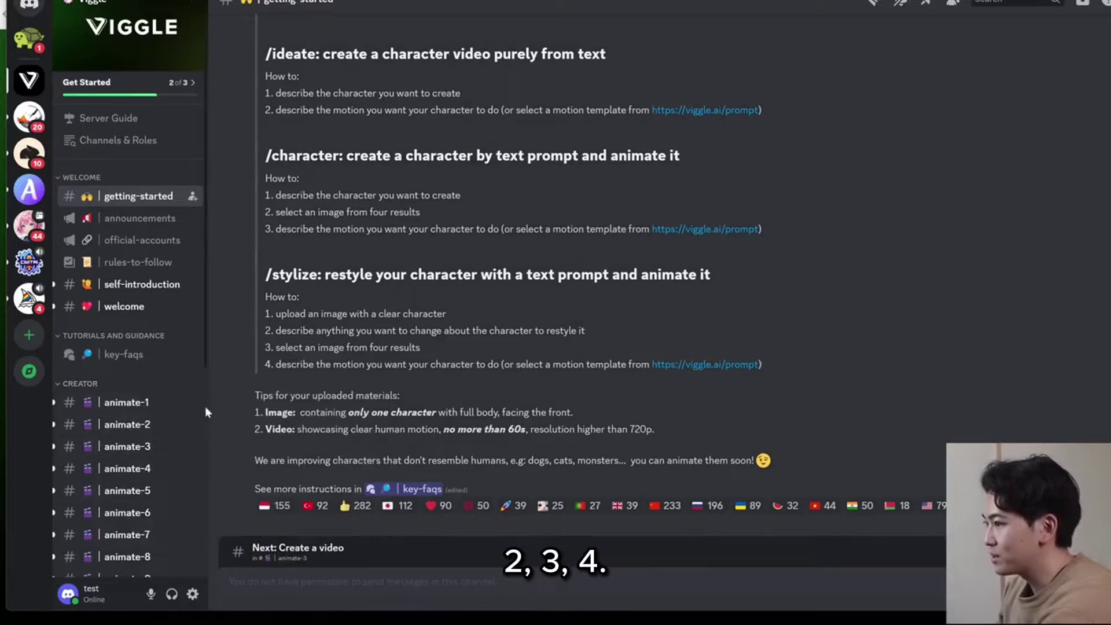
{"action": "left_click", "coordinate": [118, 404]}
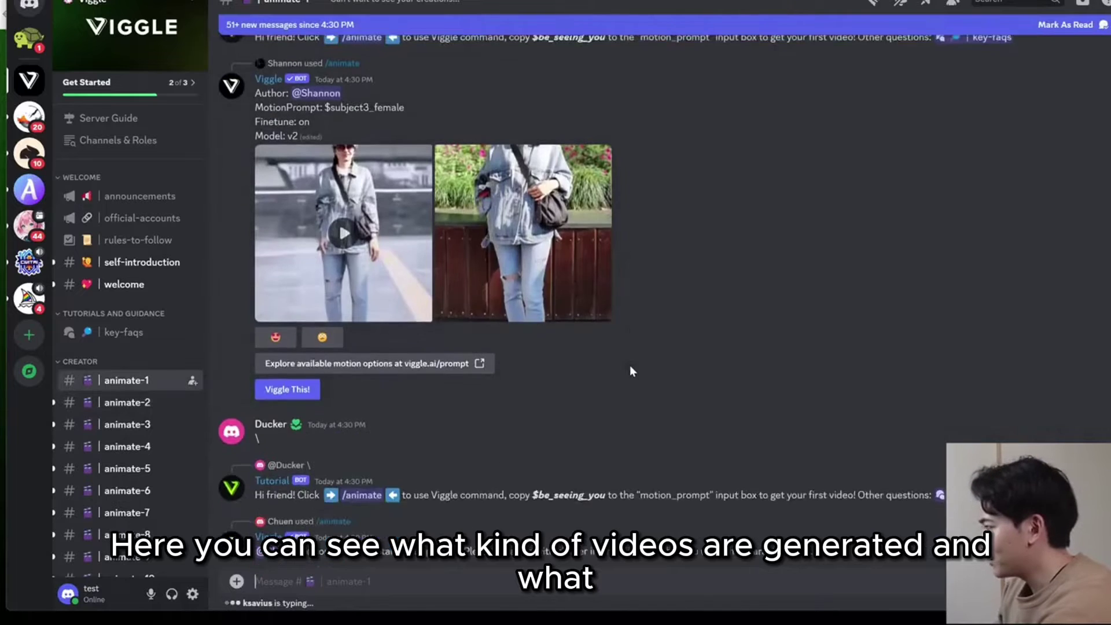
Step: Browse the animate-1 posts and view the $subject3_female video along with its source image
{"action": "scroll", "coordinate": [629, 365], "scroll_direction": "up", "scroll_amount": 5}
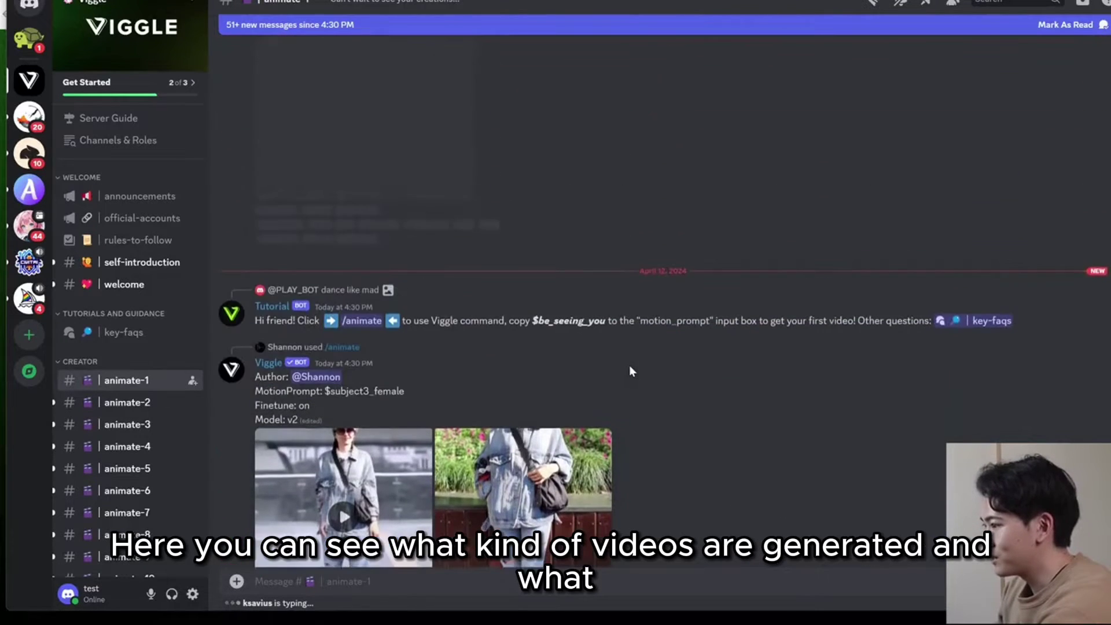
{"action": "scroll", "coordinate": [389, 286], "scroll_direction": "up", "scroll_amount": 10}
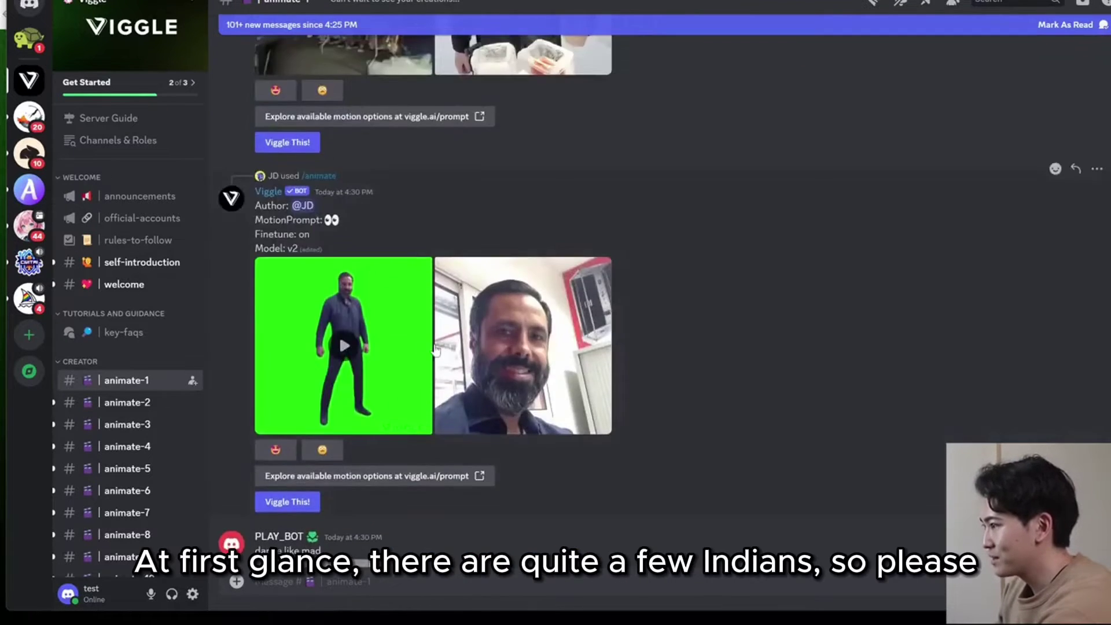
{"action": "scroll", "coordinate": [415, 354], "scroll_direction": "up", "scroll_amount": 10}
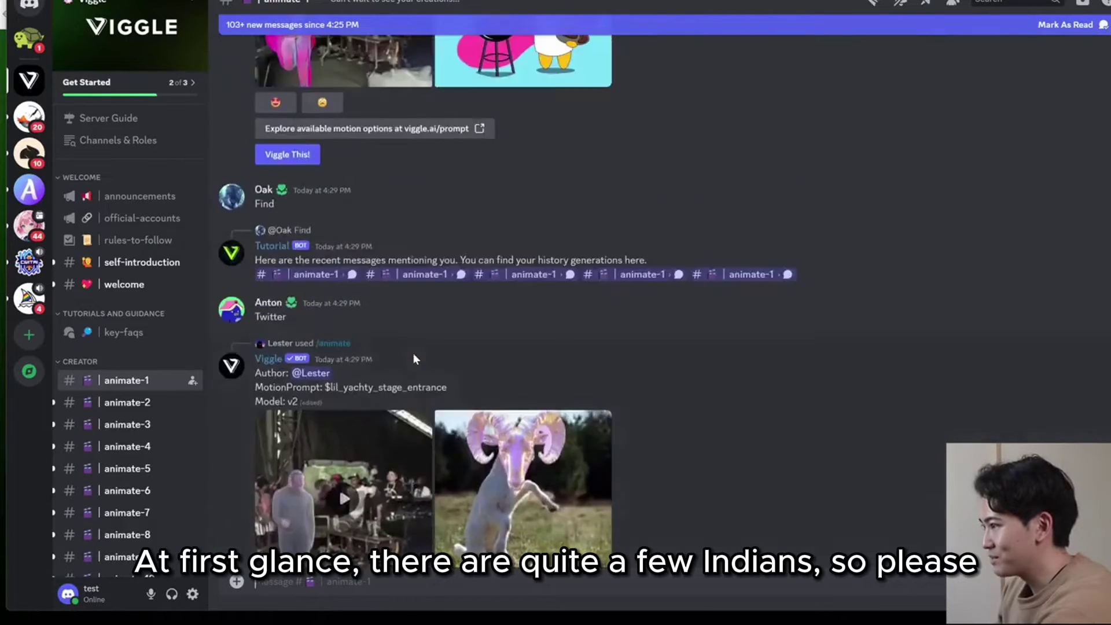
{"action": "scroll", "coordinate": [494, 355], "scroll_direction": "up", "scroll_amount": 3}
{"action": "left_click", "coordinate": [343, 288]}
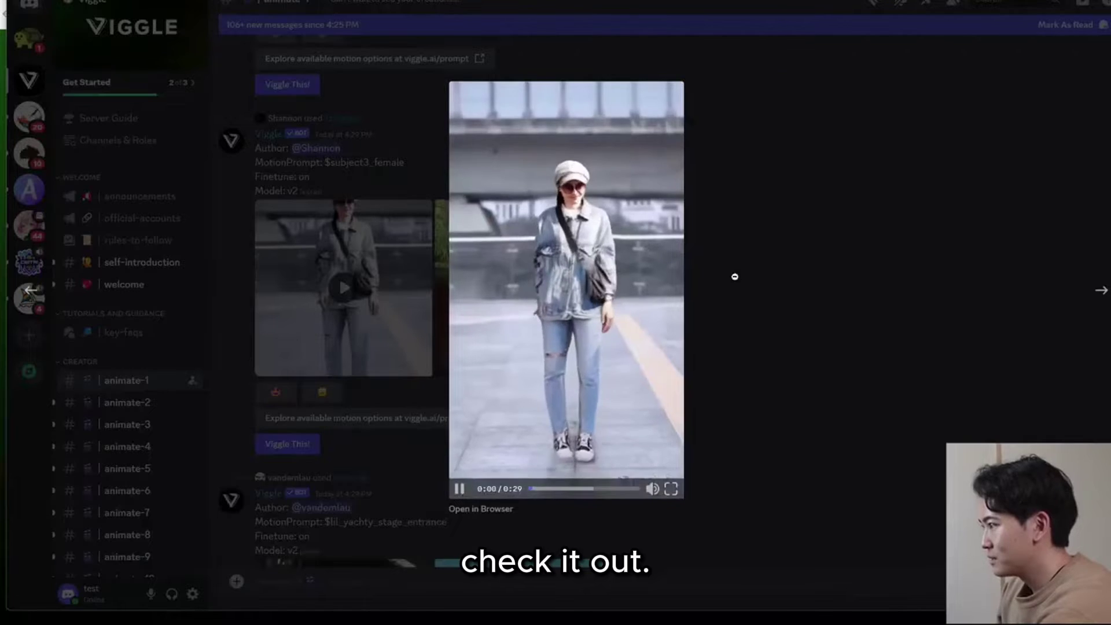
{"action": "left_click", "coordinate": [784, 263]}
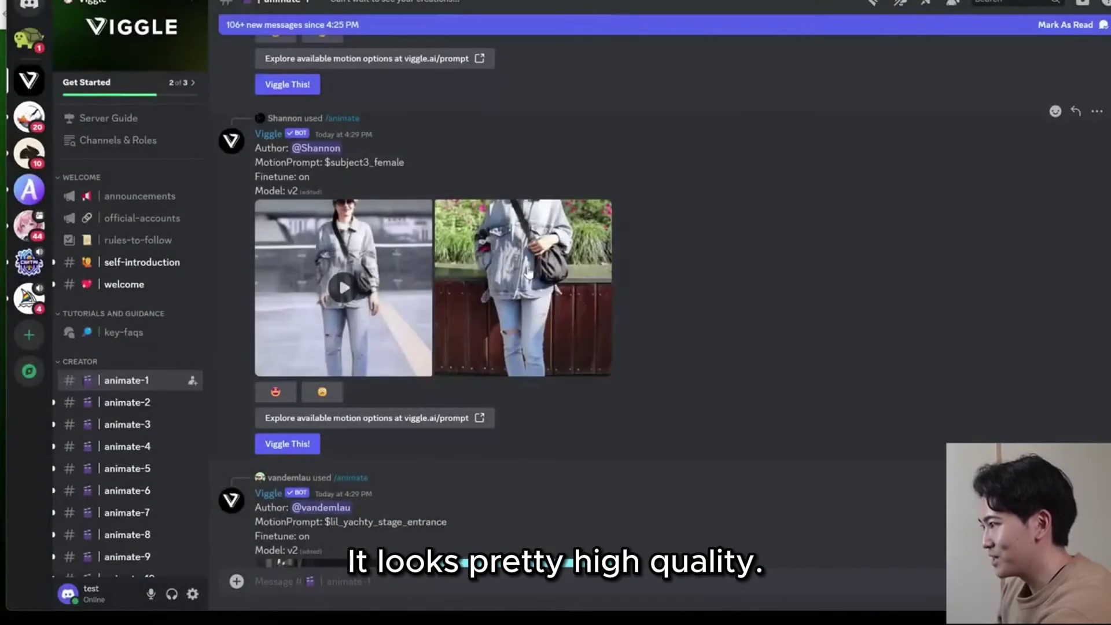
{"action": "left_click", "coordinate": [528, 268]}
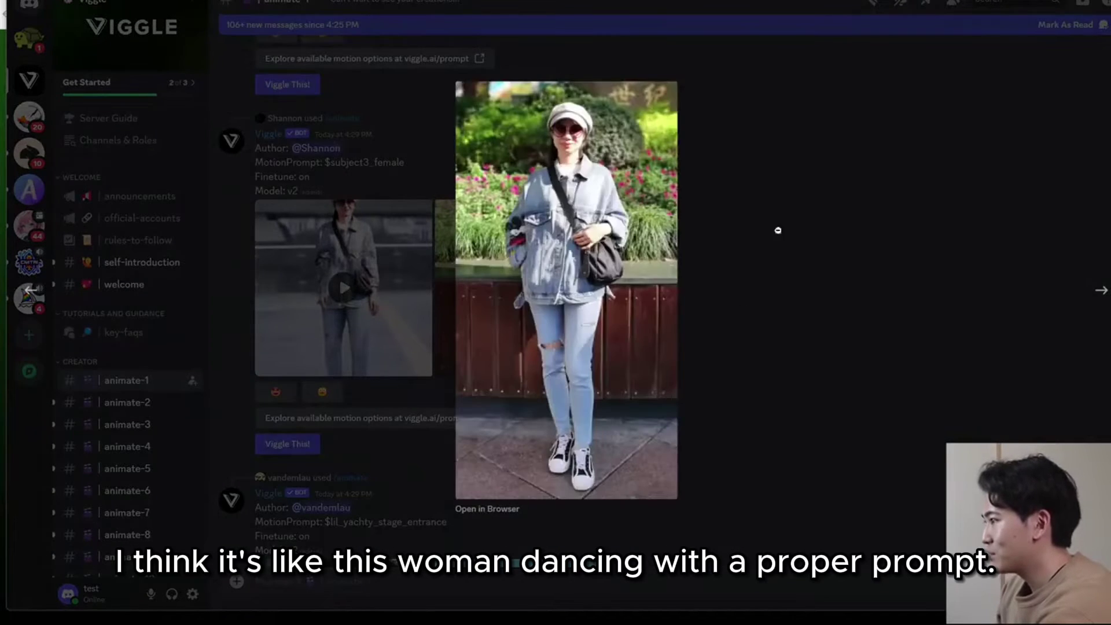
{"action": "left_click", "coordinate": [806, 233]}
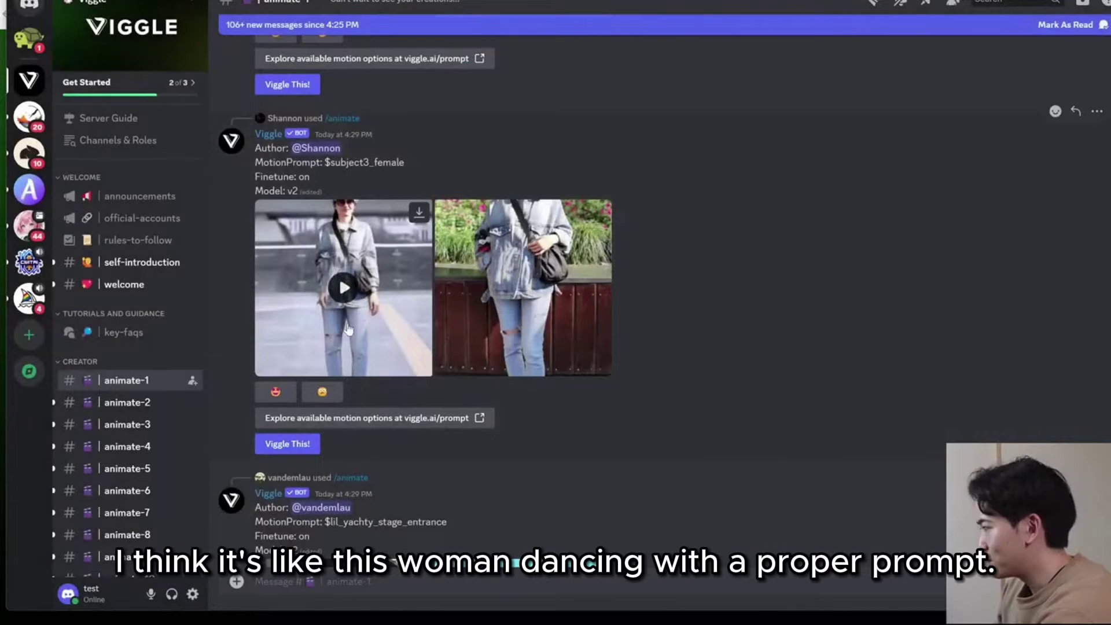
{"action": "scroll", "coordinate": [562, 261], "scroll_direction": "up", "scroll_amount": 3}
{"action": "scroll", "coordinate": [550, 266], "scroll_direction": "down", "scroll_amount": 10}
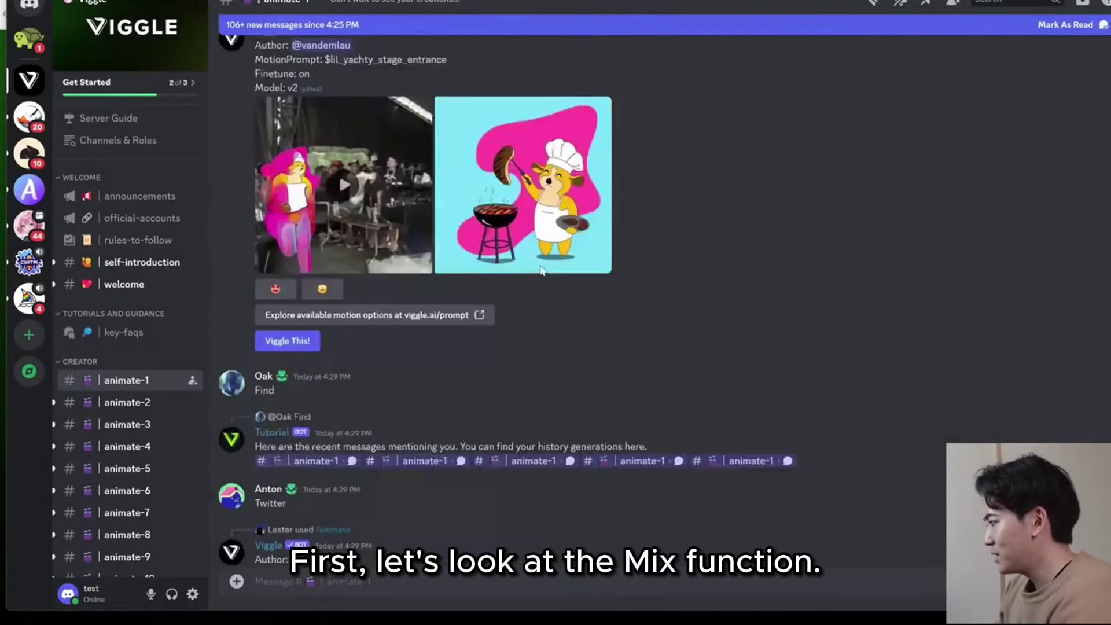
{"action": "scroll", "coordinate": [385, 480], "scroll_direction": "down", "scroll_amount": 7}
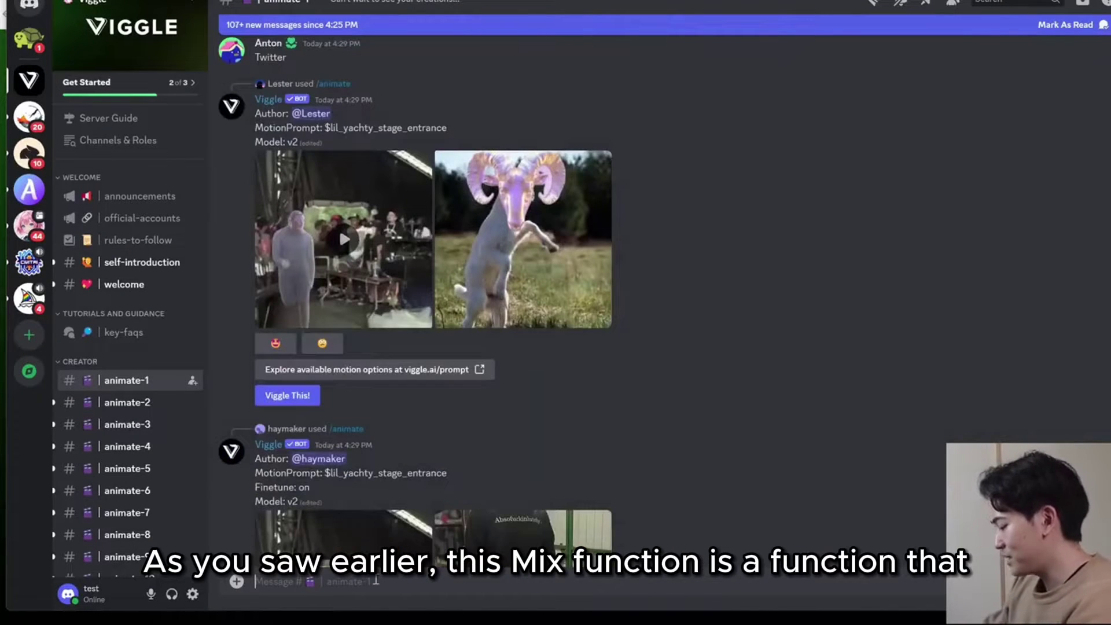
Step: Start the /mix command and attach 2d95f40e-775c-479b-8d9b-1b76904cbf66.jpg as the character image
{"action": "type", "text": "/"}
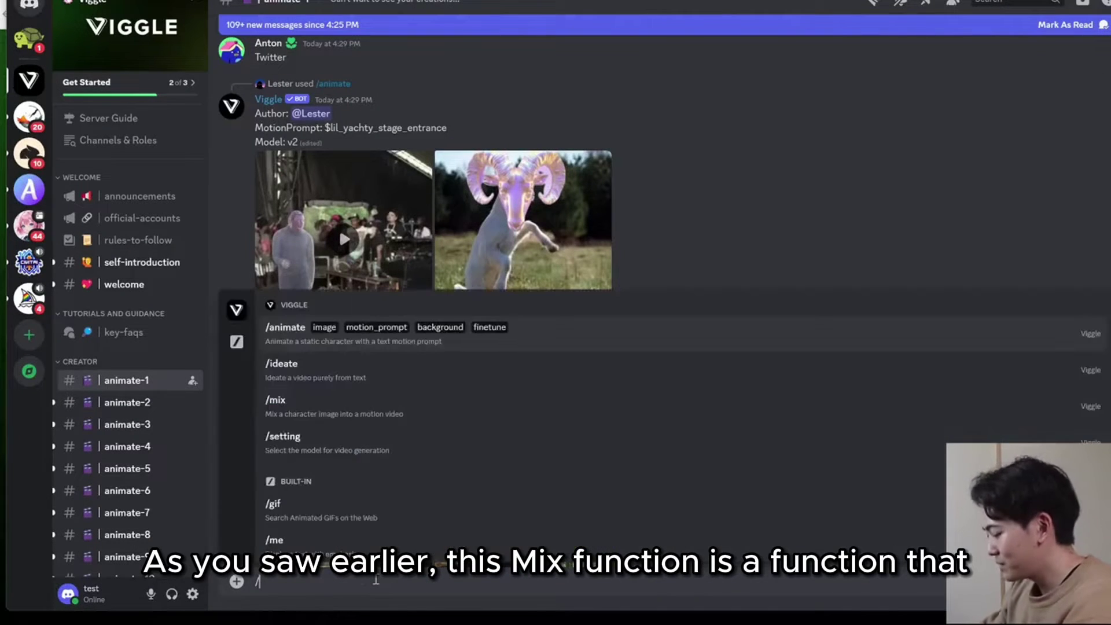
{"action": "type", "text": "mix"}
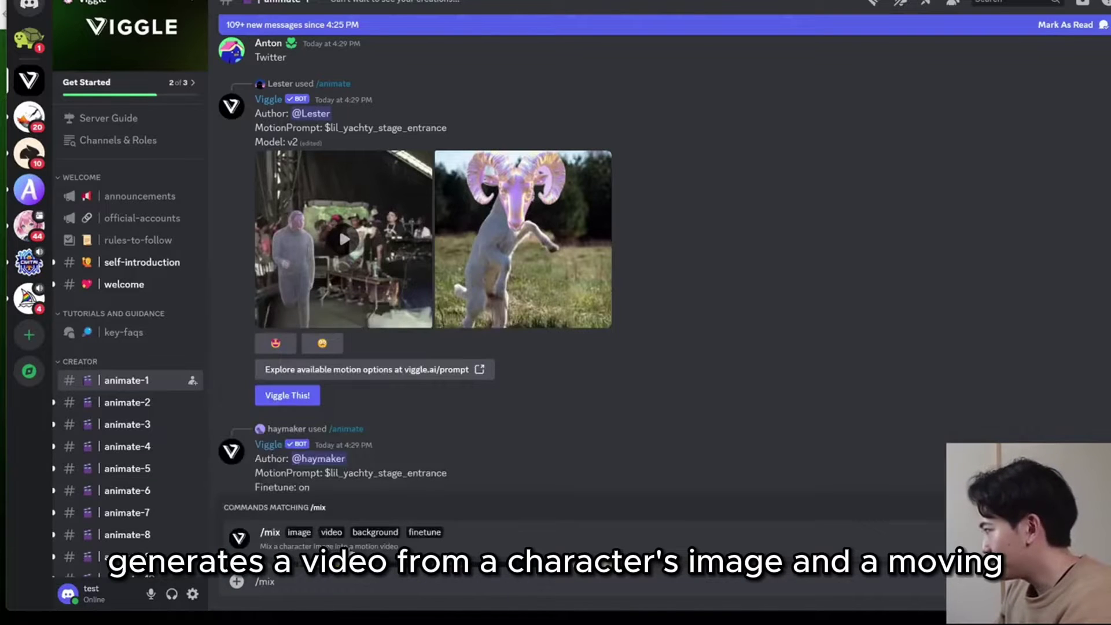
{"action": "key", "text": "Return"}
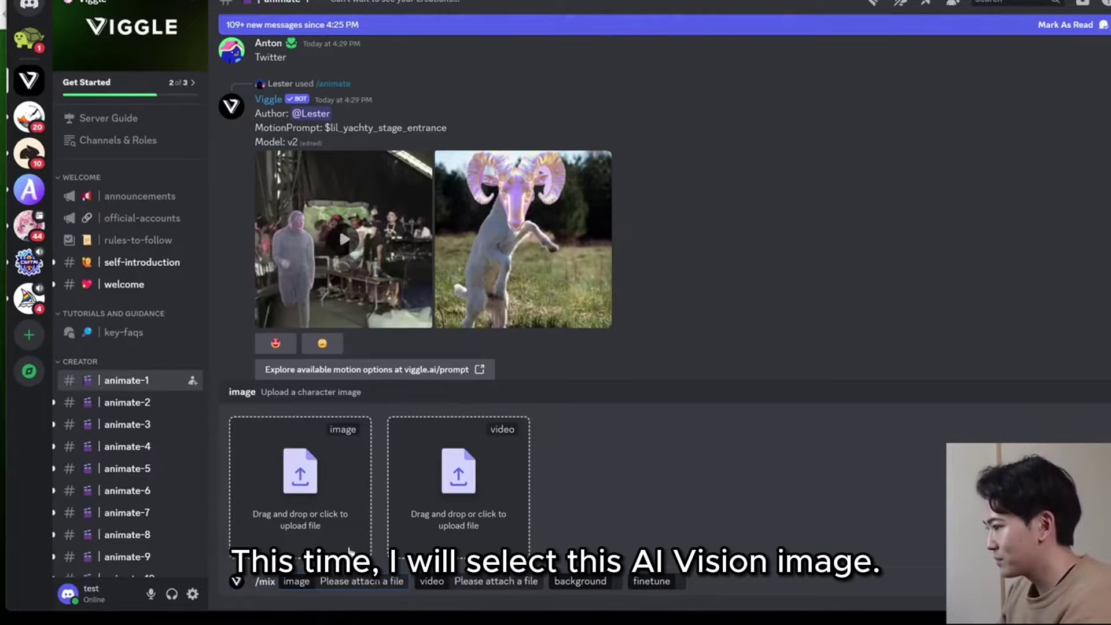
{"action": "left_click", "coordinate": [330, 522]}
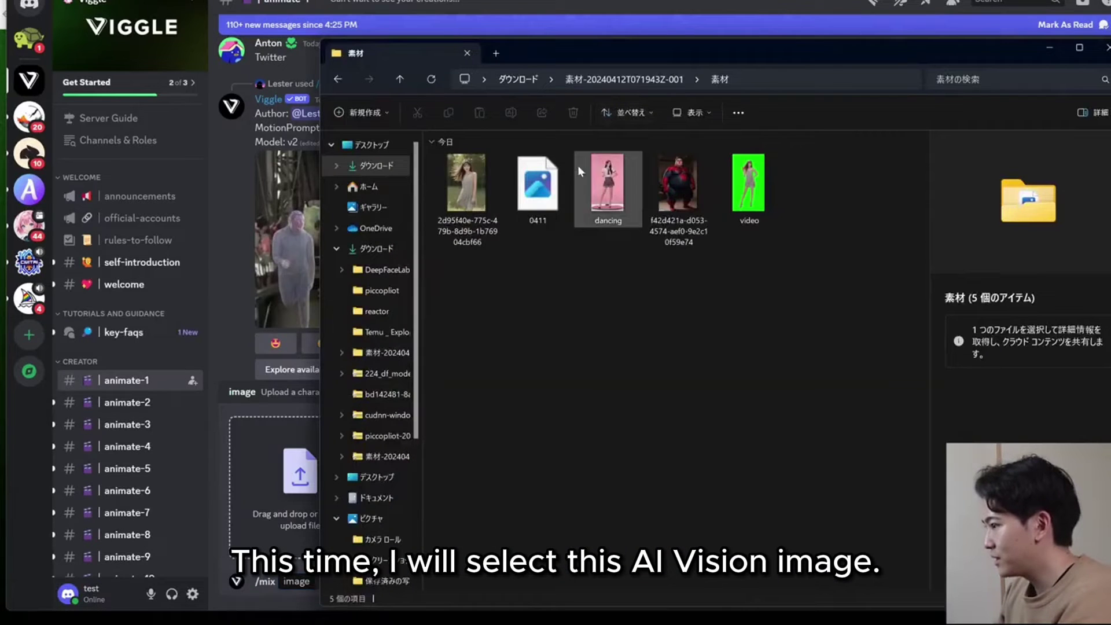
{"action": "left_click", "coordinate": [460, 214]}
{"action": "double_click", "coordinate": [460, 213]}
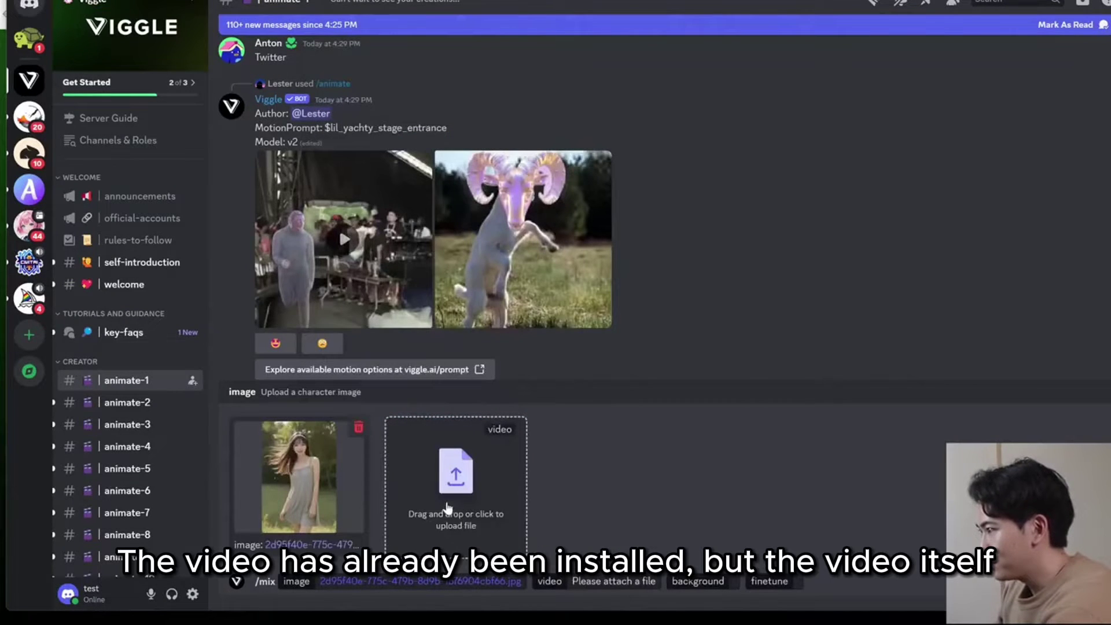
Step: Attach dancing.mp4 from the 素材 folder in the downloads as the motion video for the /mix command
{"action": "left_click", "coordinate": [446, 508]}
{"action": "left_click", "coordinate": [53, 138]}
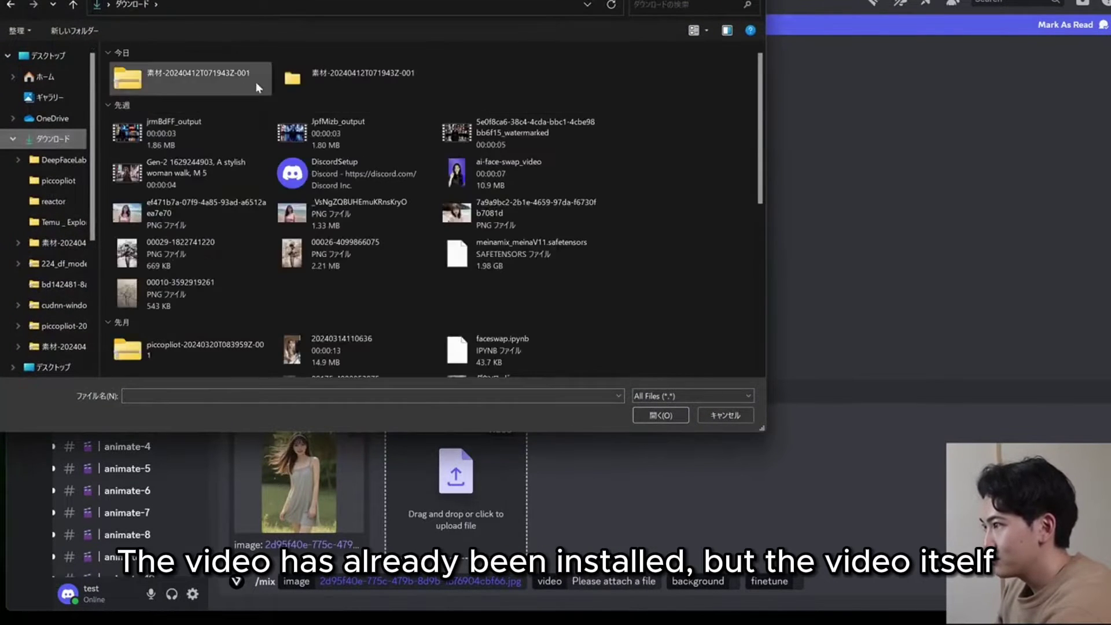
{"action": "left_click", "coordinate": [255, 82]}
{"action": "double_click", "coordinate": [335, 79]}
{"action": "double_click", "coordinate": [191, 90]}
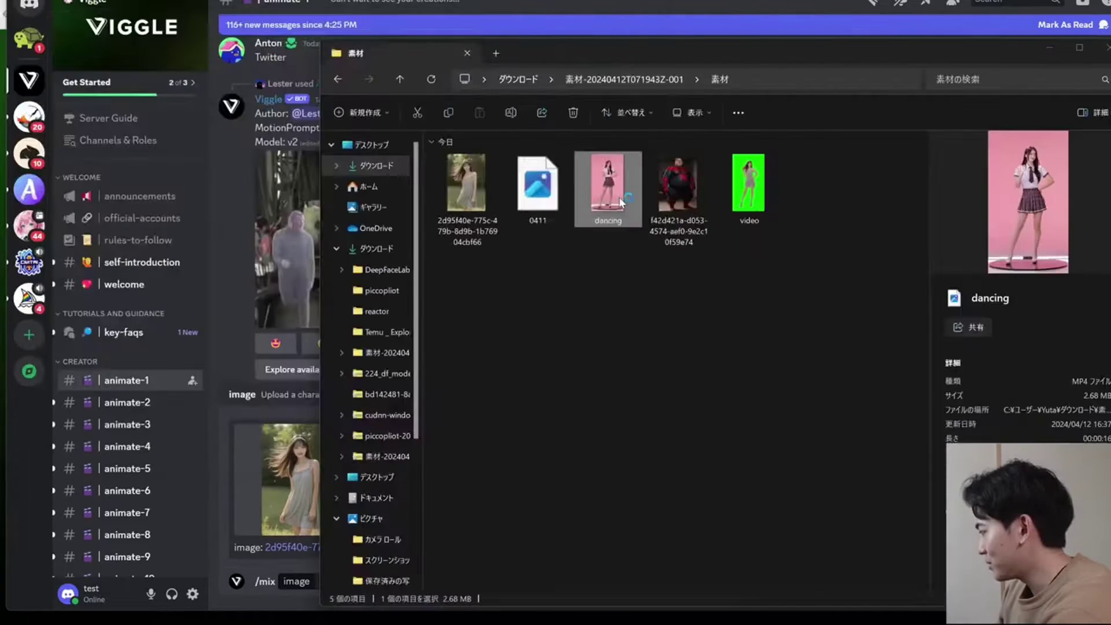
Step: Preview the dancing.mp4 clip from File Explorer and return to the /mix command in Discord
{"action": "double_click", "coordinate": [619, 197]}
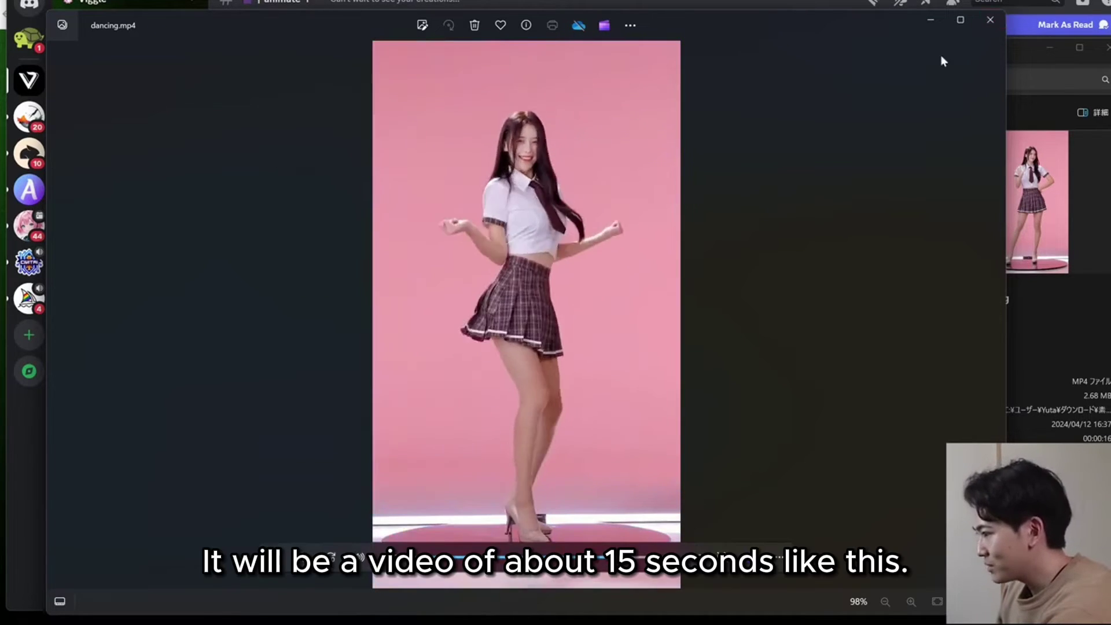
{"action": "left_click", "coordinate": [990, 21]}
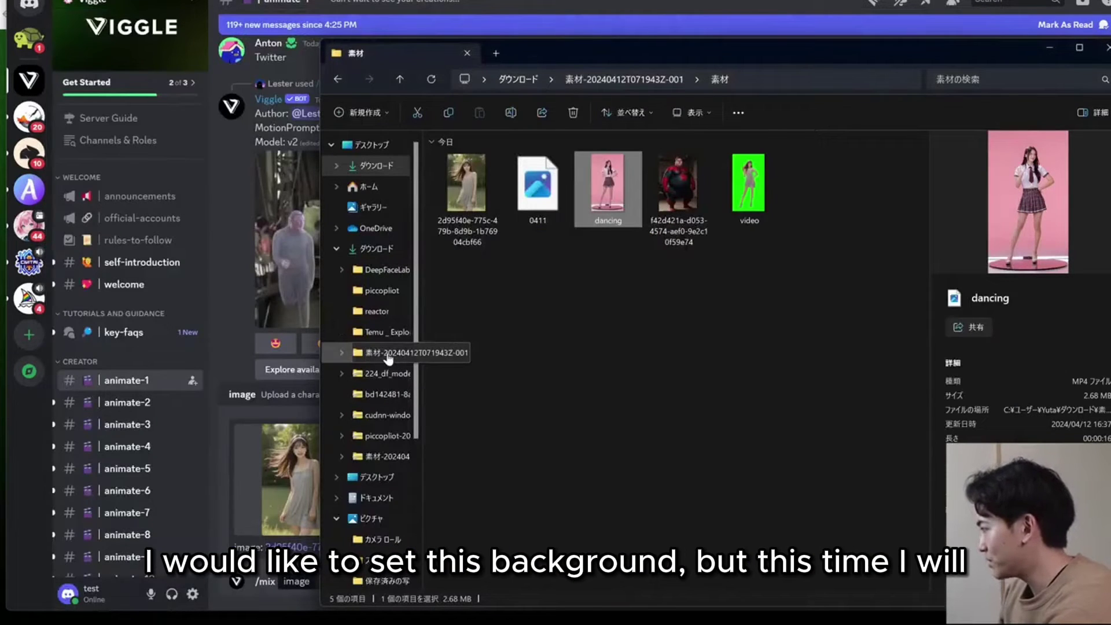
{"action": "left_click", "coordinate": [315, 429]}
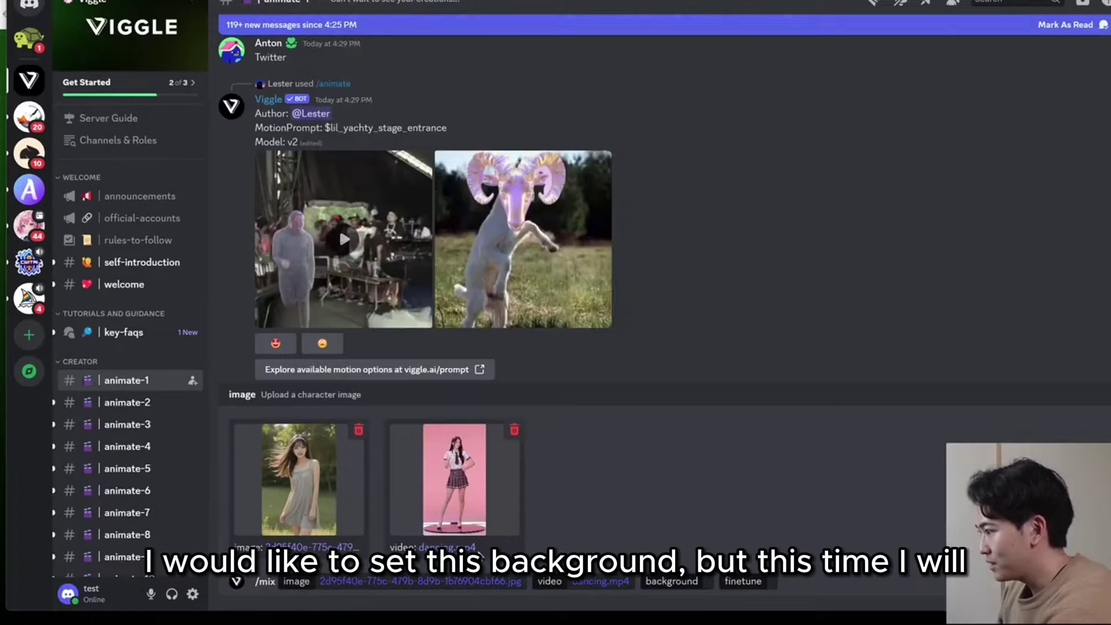
Step: Set the /mix background to Green and finetune to Off, and send the command
{"action": "left_click", "coordinate": [691, 585]}
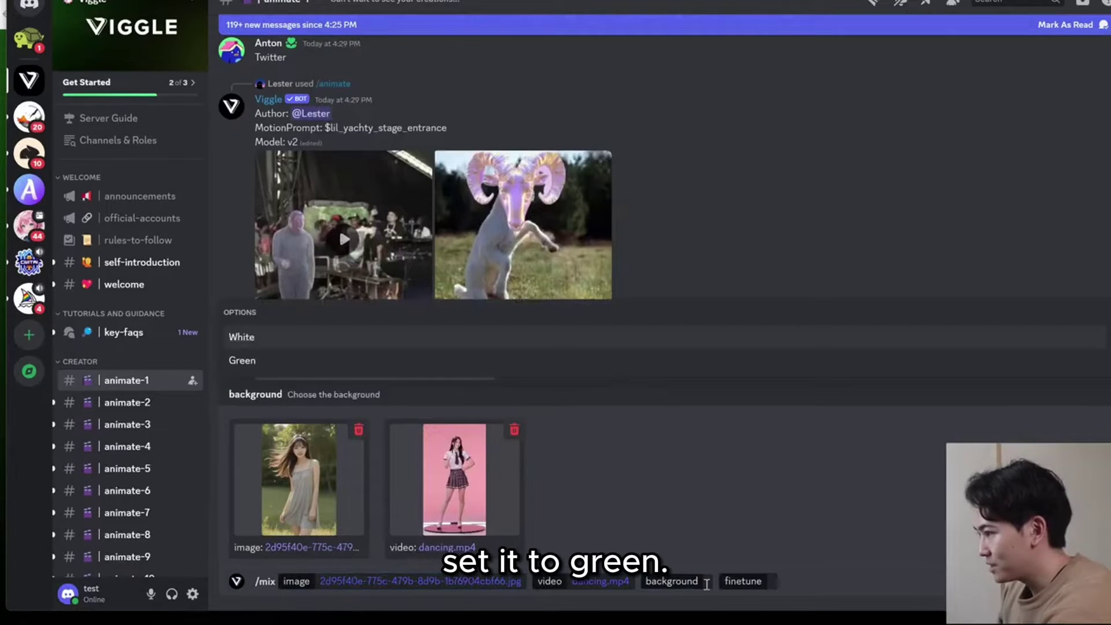
{"action": "left_click", "coordinate": [256, 363]}
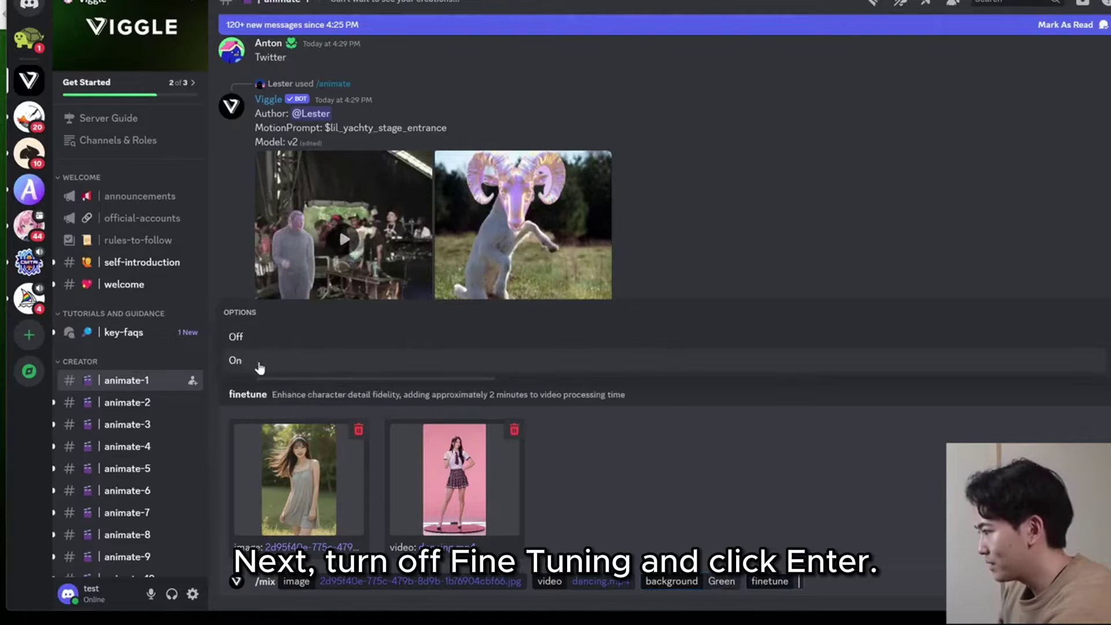
{"action": "key", "text": "Return"}
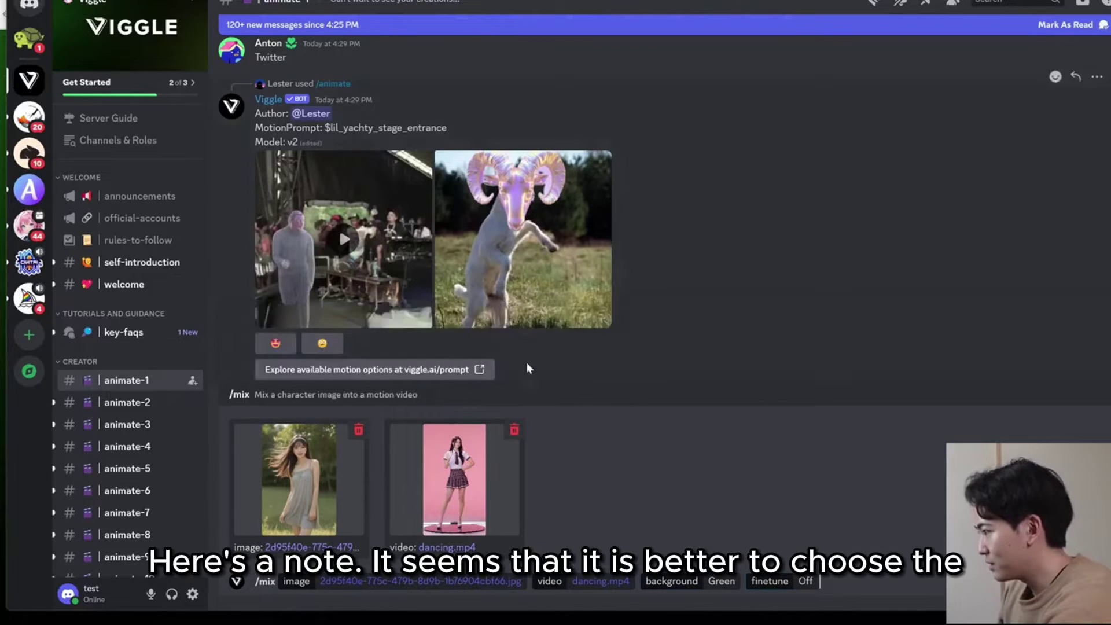
{"action": "key", "text": "Return"}
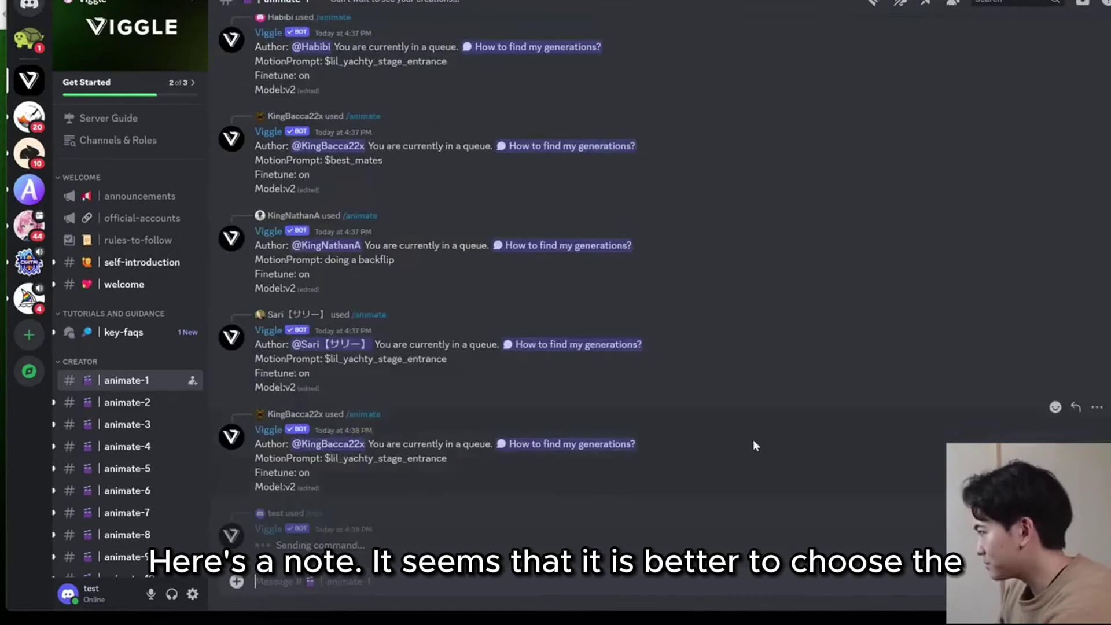
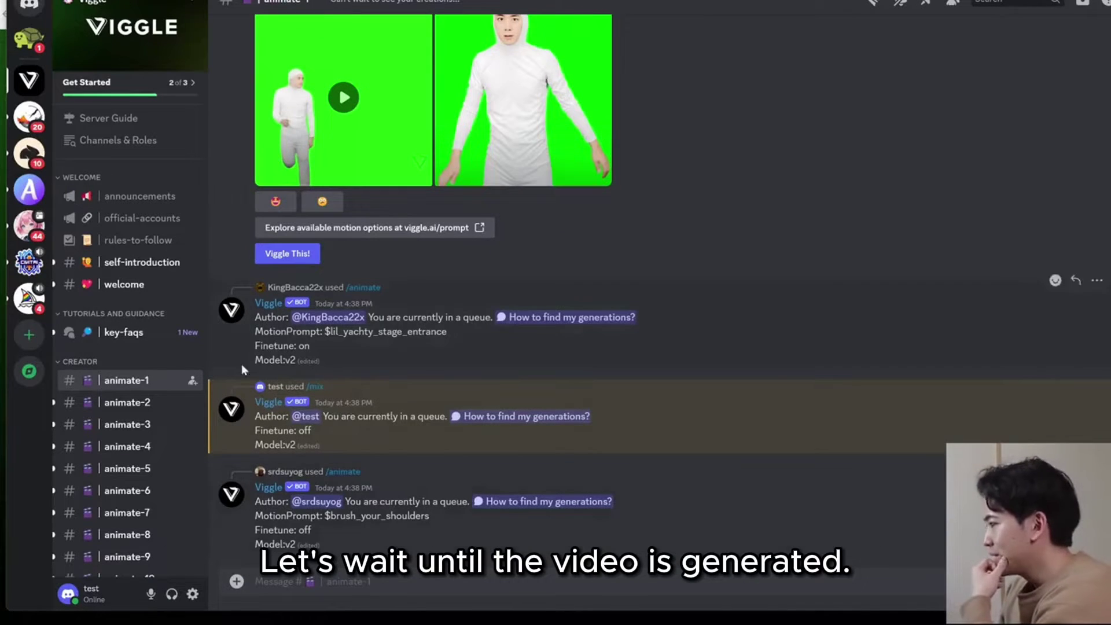
Step: Copy the account's own username from its profile card
{"action": "scroll", "coordinate": [377, 358], "scroll_direction": "up", "scroll_amount": 1}
{"action": "scroll", "coordinate": [380, 347], "scroll_direction": "up", "scroll_amount": 2}
{"action": "scroll", "coordinate": [370, 405], "scroll_direction": "down", "scroll_amount": 8}
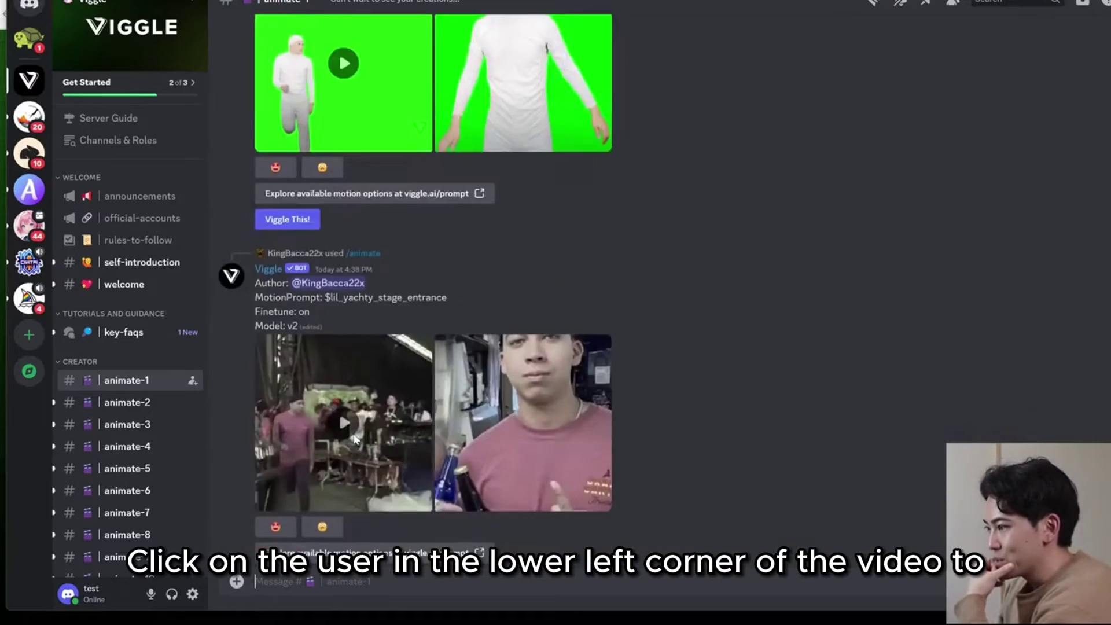
{"action": "left_click", "coordinate": [86, 594]}
{"action": "left_click", "coordinate": [84, 421]}
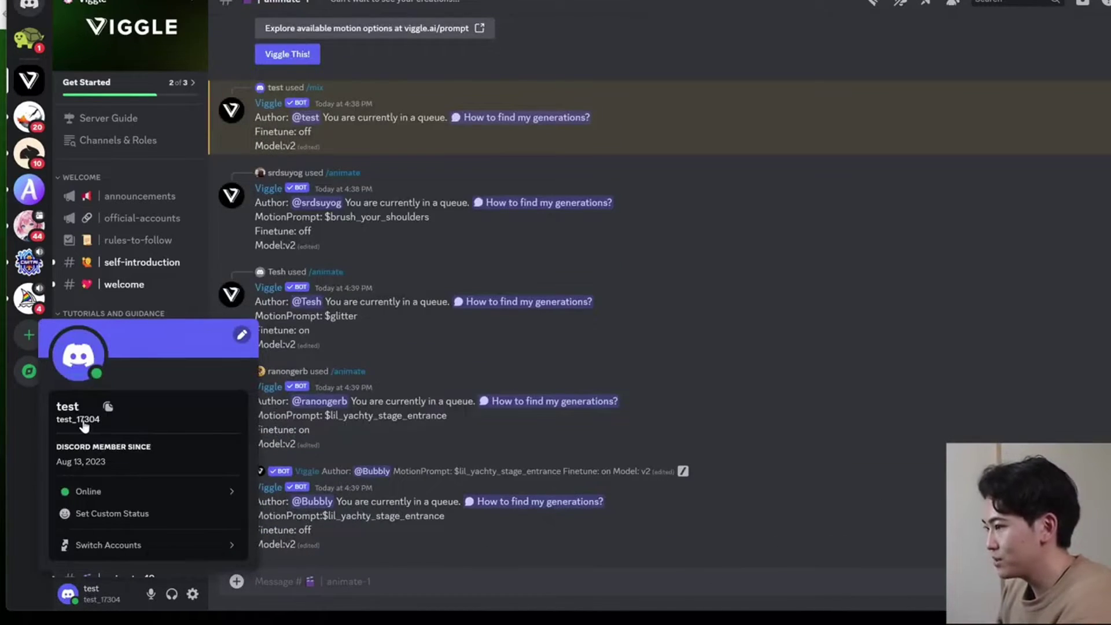
{"action": "left_click", "coordinate": [829, 281]}
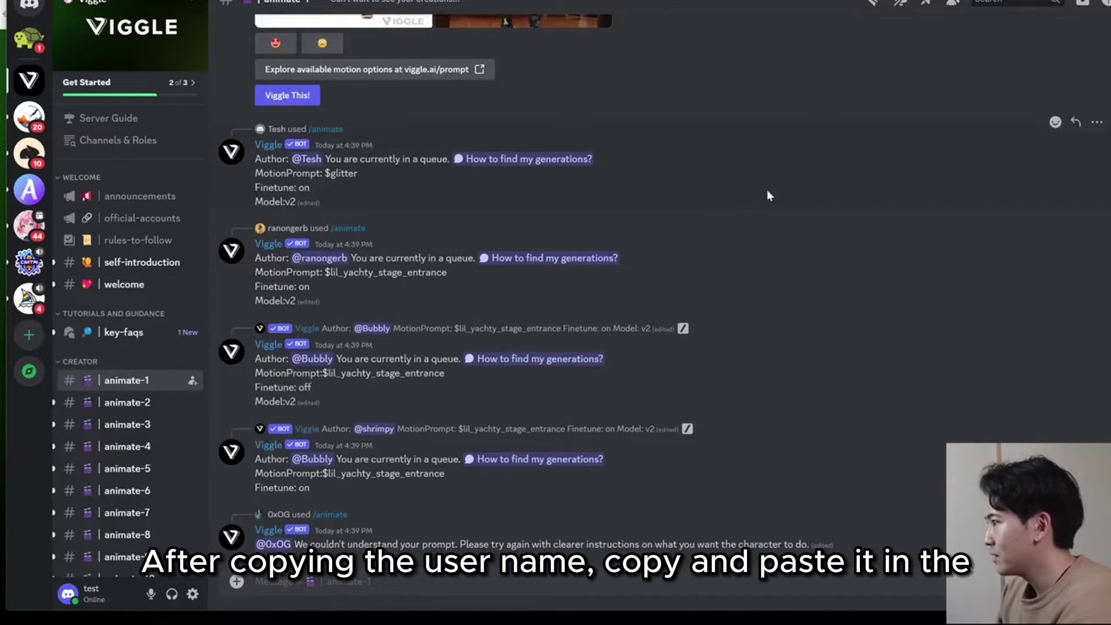
Step: Search the server for messages that mention the account, using the copied username
{"action": "scroll", "coordinate": [769, 196], "scroll_direction": "up", "scroll_amount": 3}
{"action": "left_click", "coordinate": [1001, 2]}
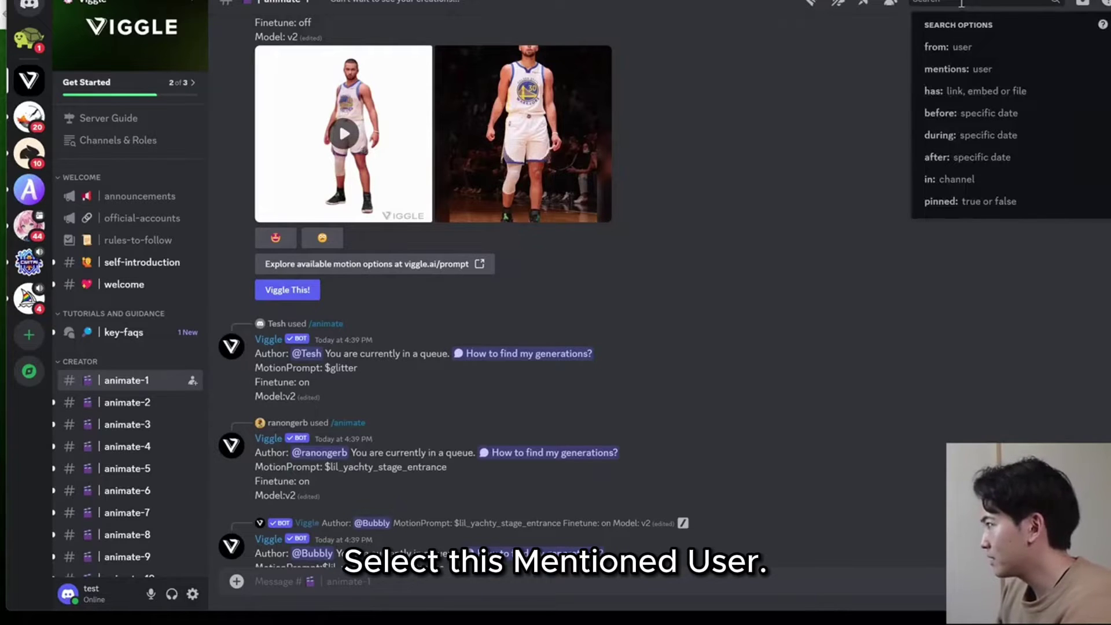
{"action": "key", "text": "ctrl+v"}
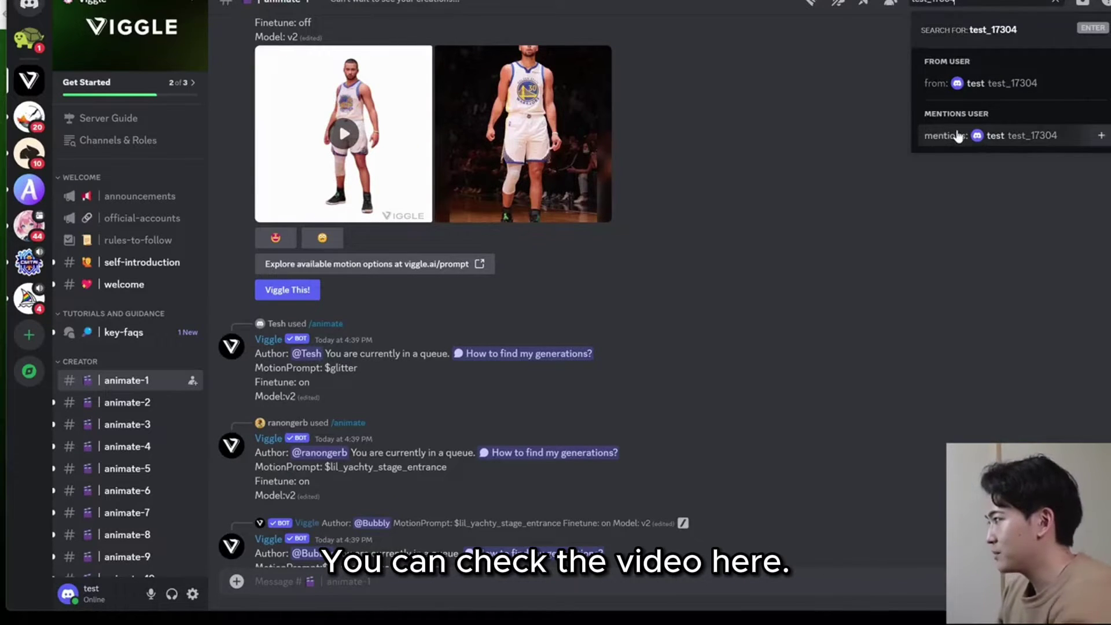
{"action": "left_click", "coordinate": [958, 135]}
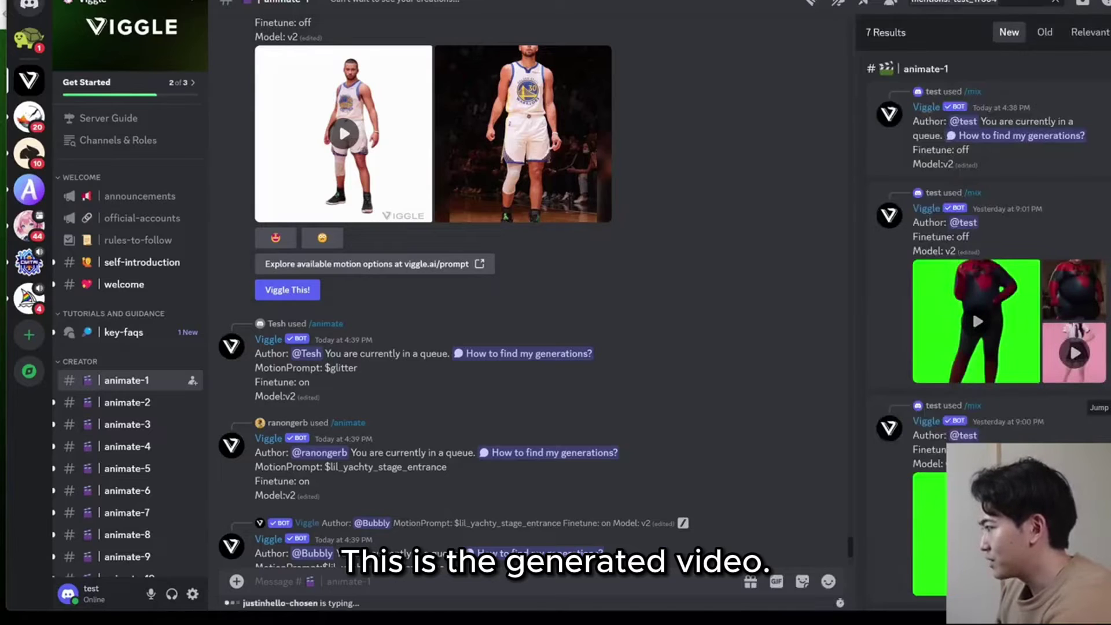
Step: Open the earlier green-background /mix result of the woman in the grey dress, play its video and close the preview
{"action": "left_click", "coordinate": [1099, 408]}
{"action": "left_click", "coordinate": [274, 360]}
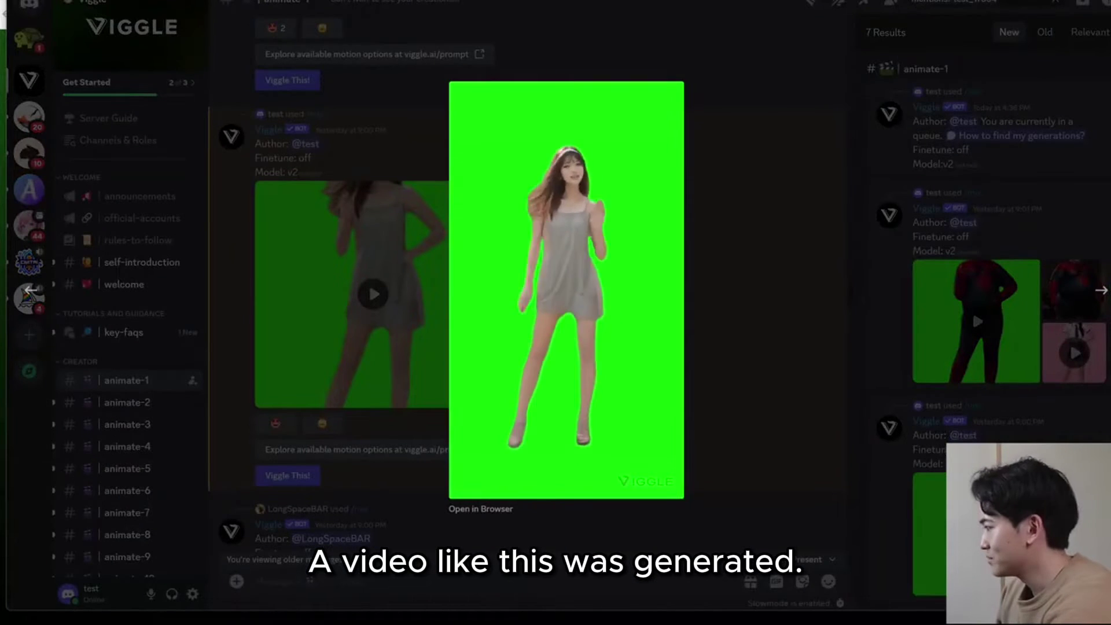
{"action": "left_click", "coordinate": [462, 489]}
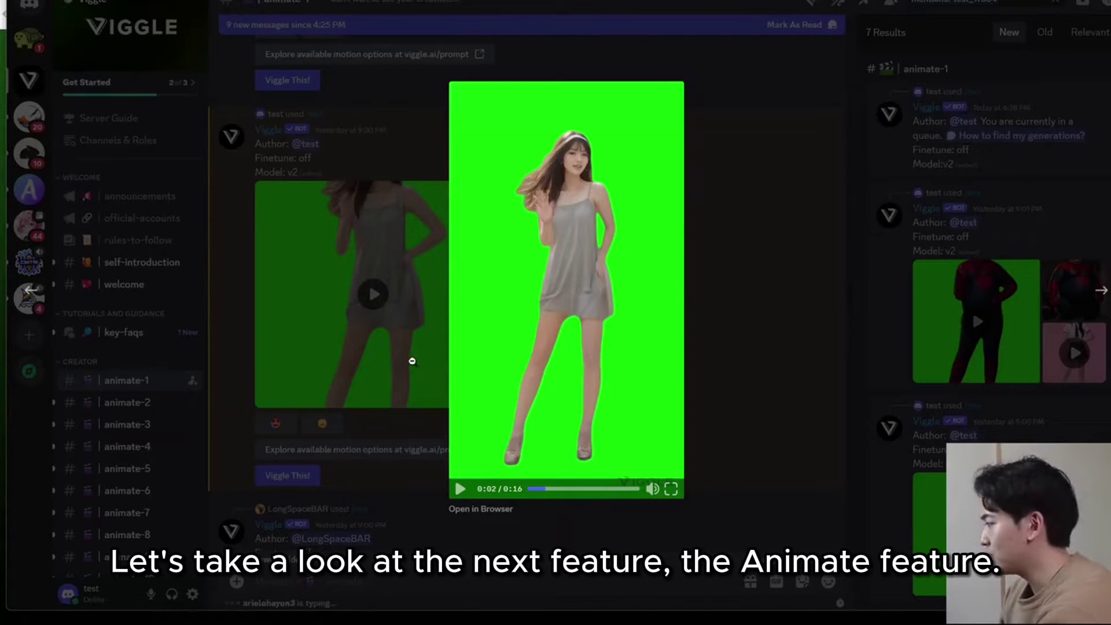
{"action": "left_click", "coordinate": [344, 462]}
Step: Start an /animate command and attach the Spider-Man character JPG from File Explorer as its image
{"action": "left_click", "coordinate": [332, 582]}
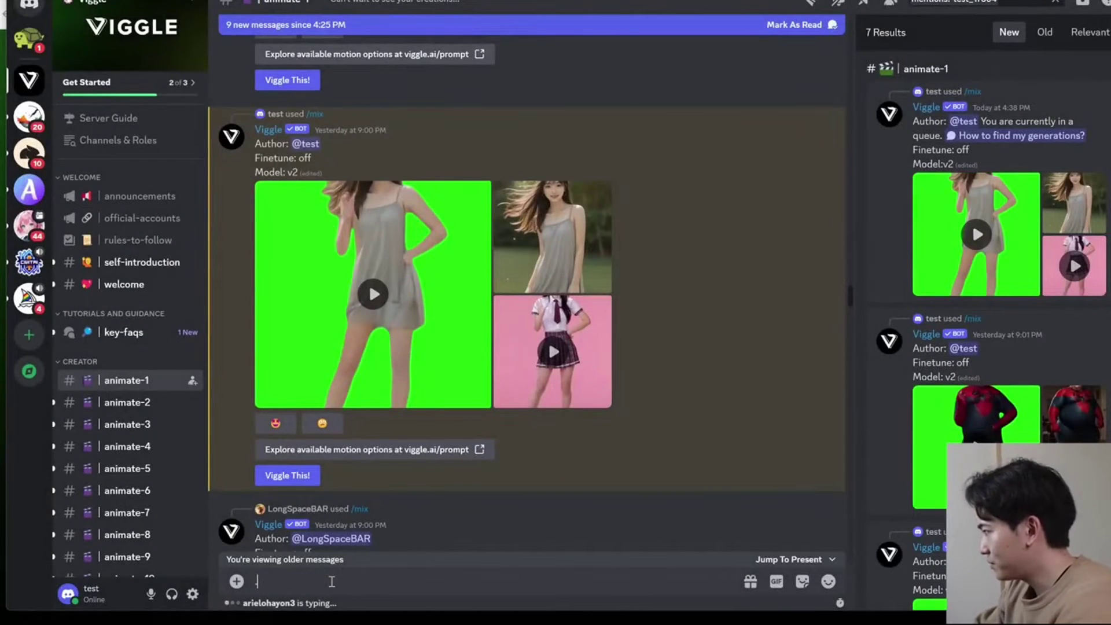
{"action": "type", "text": "/ani"}
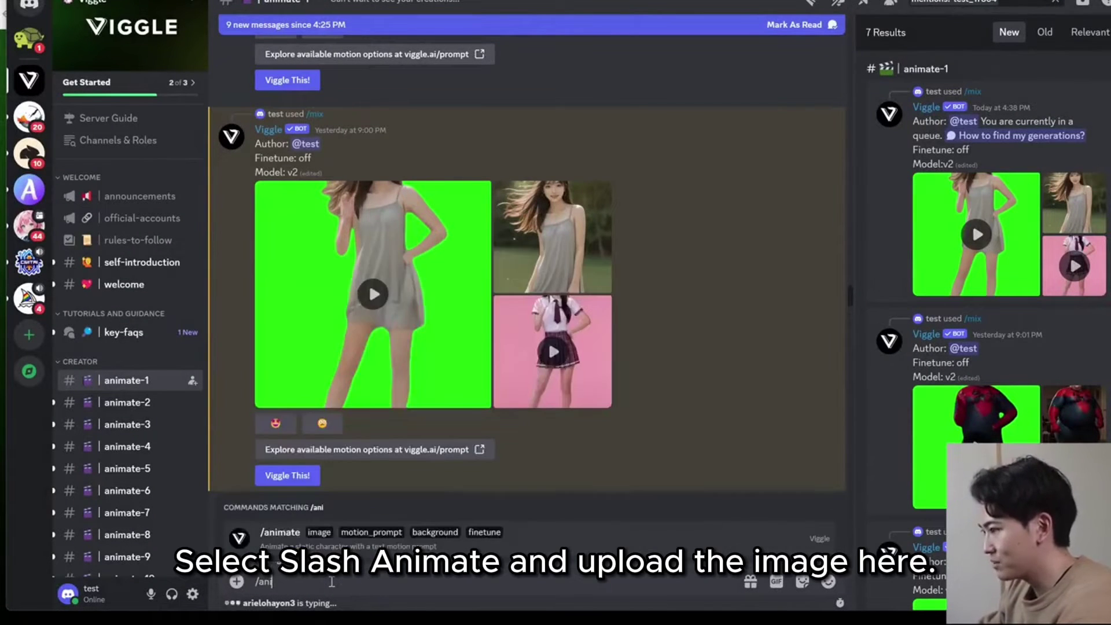
{"action": "left_click", "coordinate": [300, 545]}
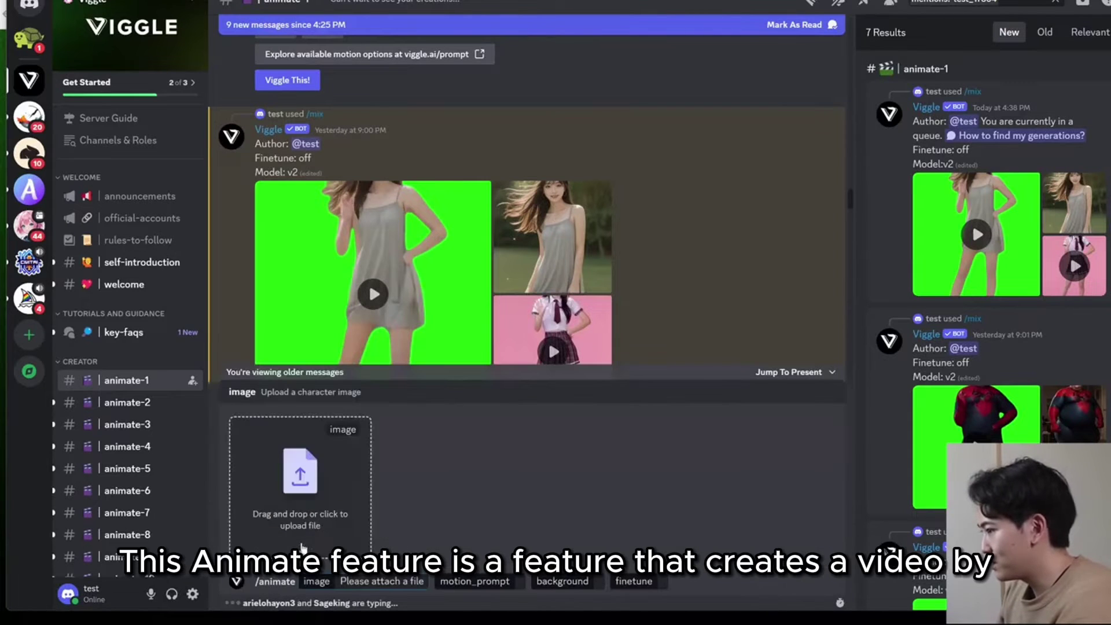
{"action": "left_click", "coordinate": [303, 505]}
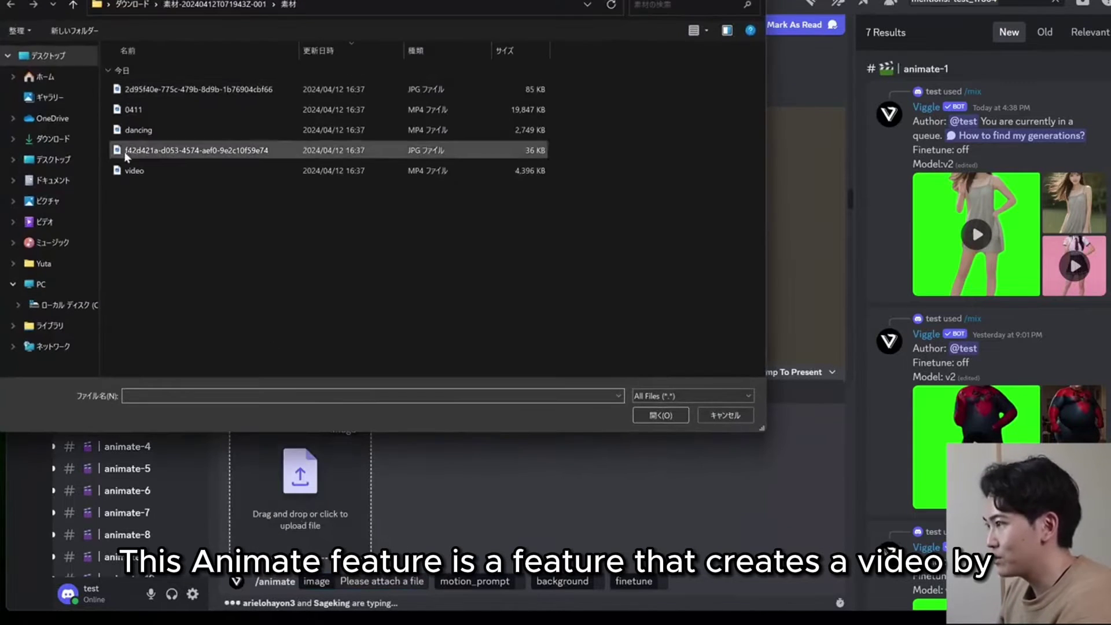
{"action": "left_click", "coordinate": [735, 417]}
{"action": "key", "text": "alt+Tab"}
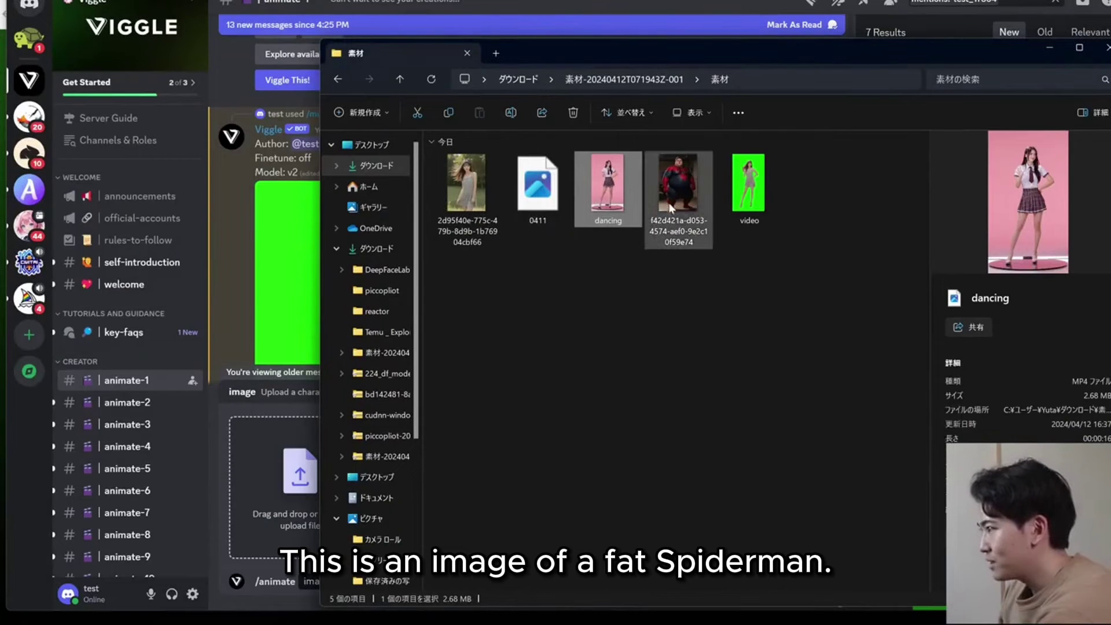
{"action": "left_click_drag", "start_coordinate": [674, 197], "coordinate": [341, 488]}
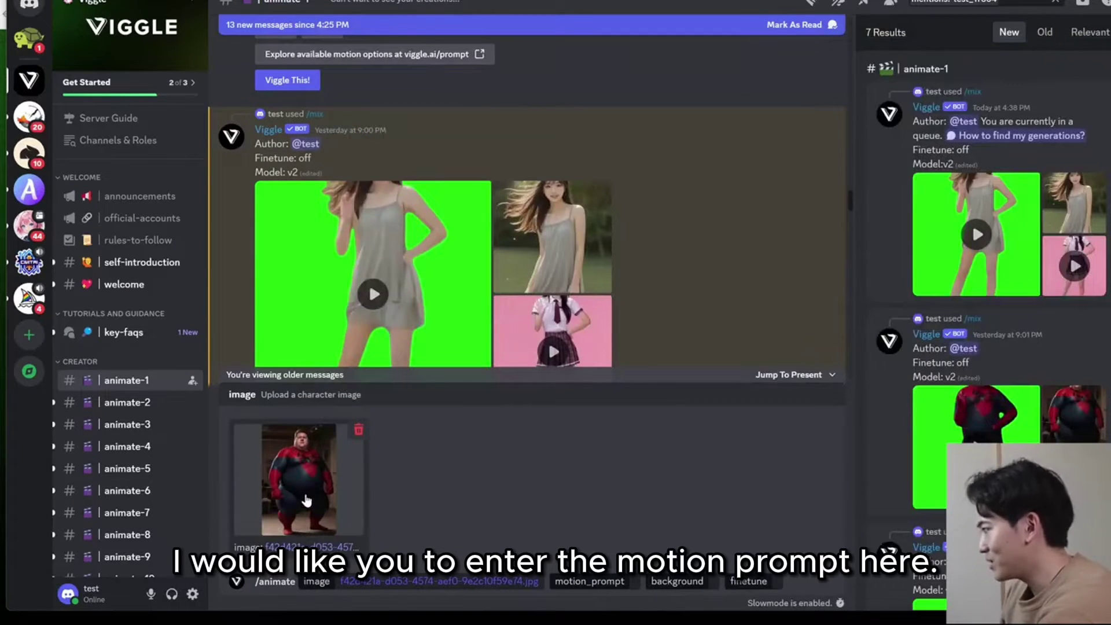
Step: Switch to the browser's viggle.ai/prompt page and preview the $i_am motion template in the prompt library
{"action": "left_click", "coordinate": [634, 584]}
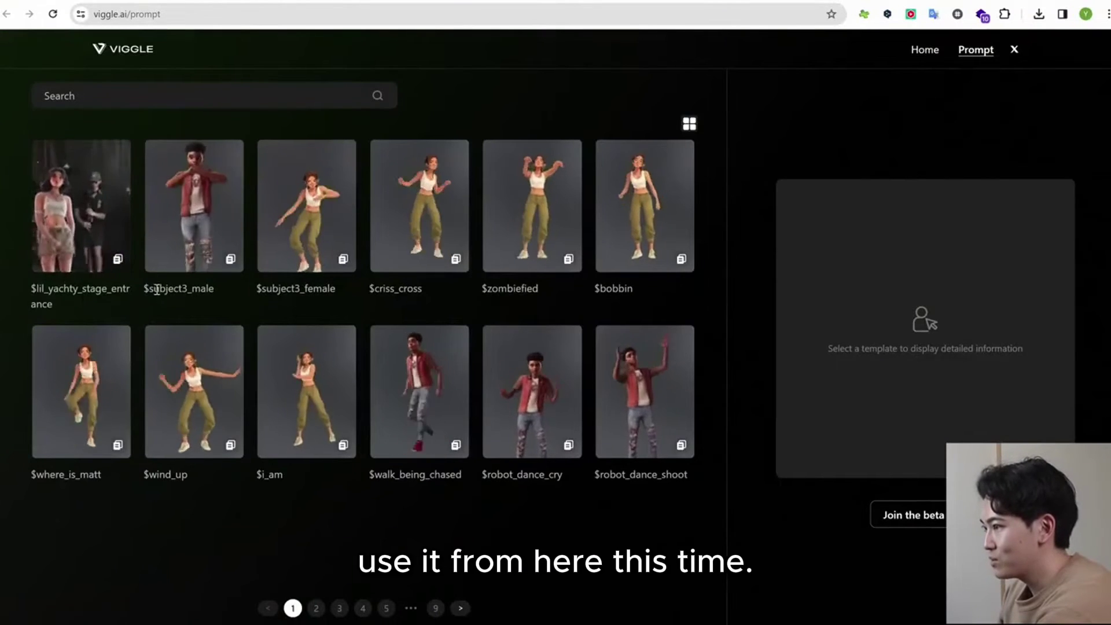
{"action": "double_click", "coordinate": [157, 289]}
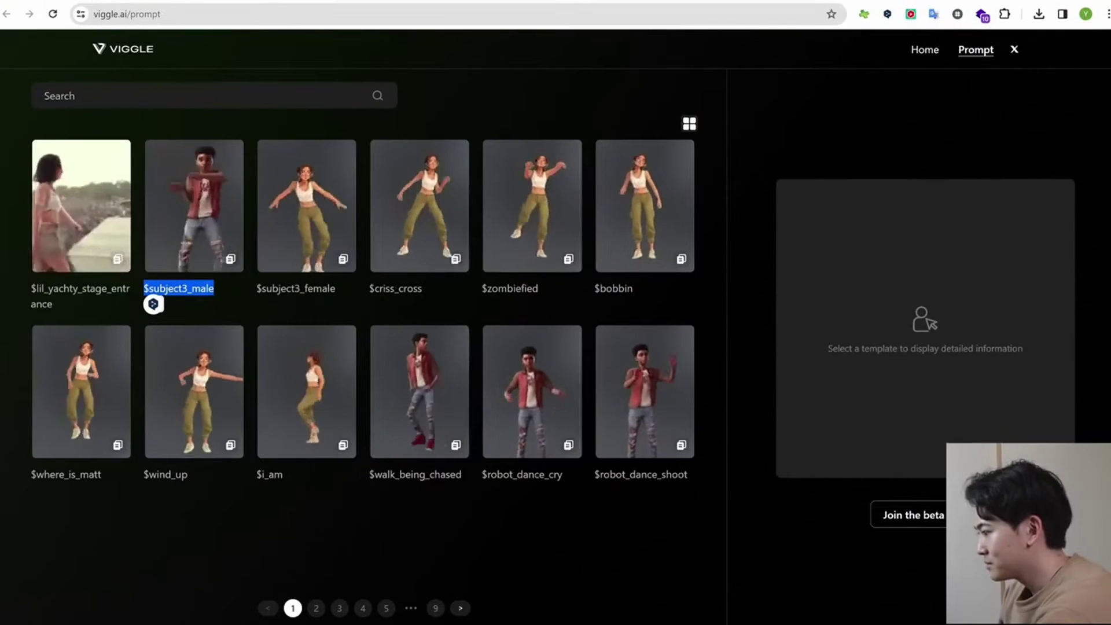
{"action": "left_click", "coordinate": [174, 14]}
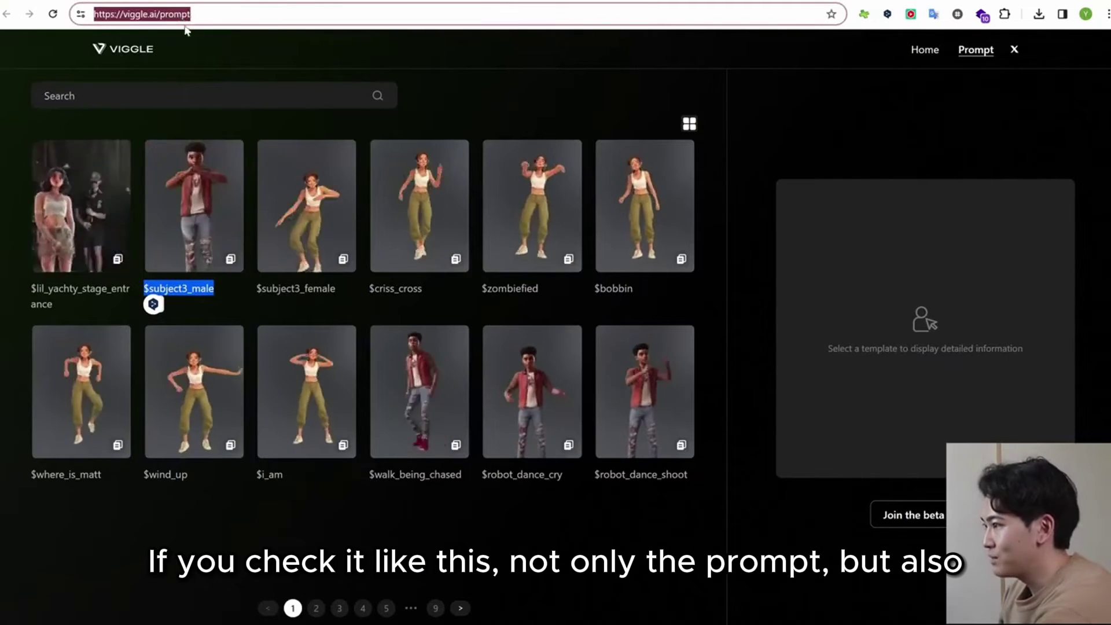
{"action": "double_click", "coordinate": [278, 475]}
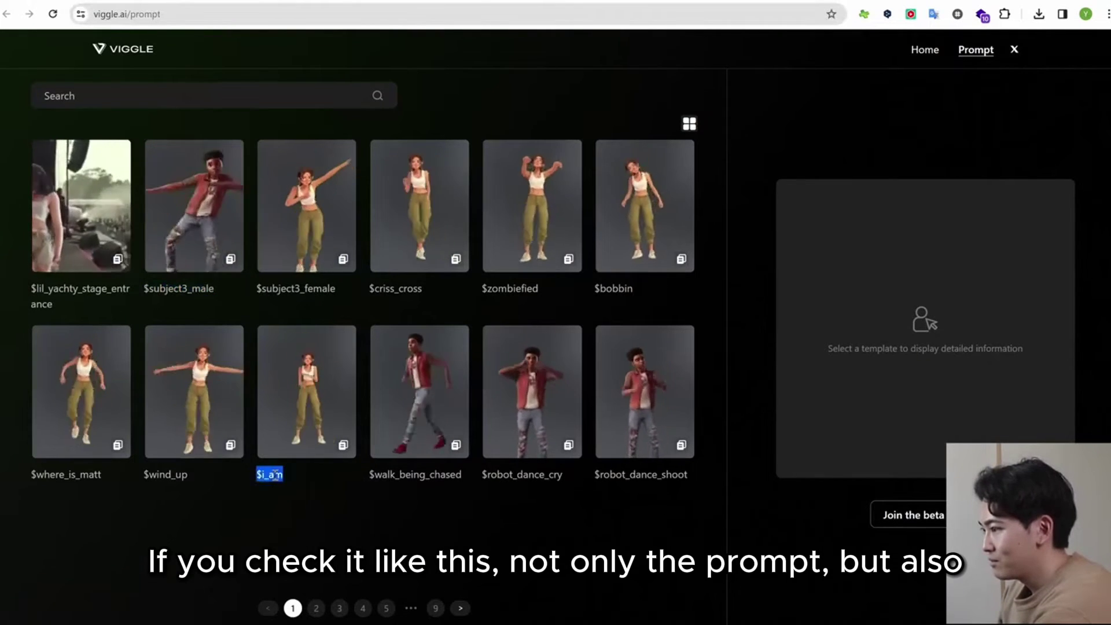
{"action": "left_click", "coordinate": [300, 412]}
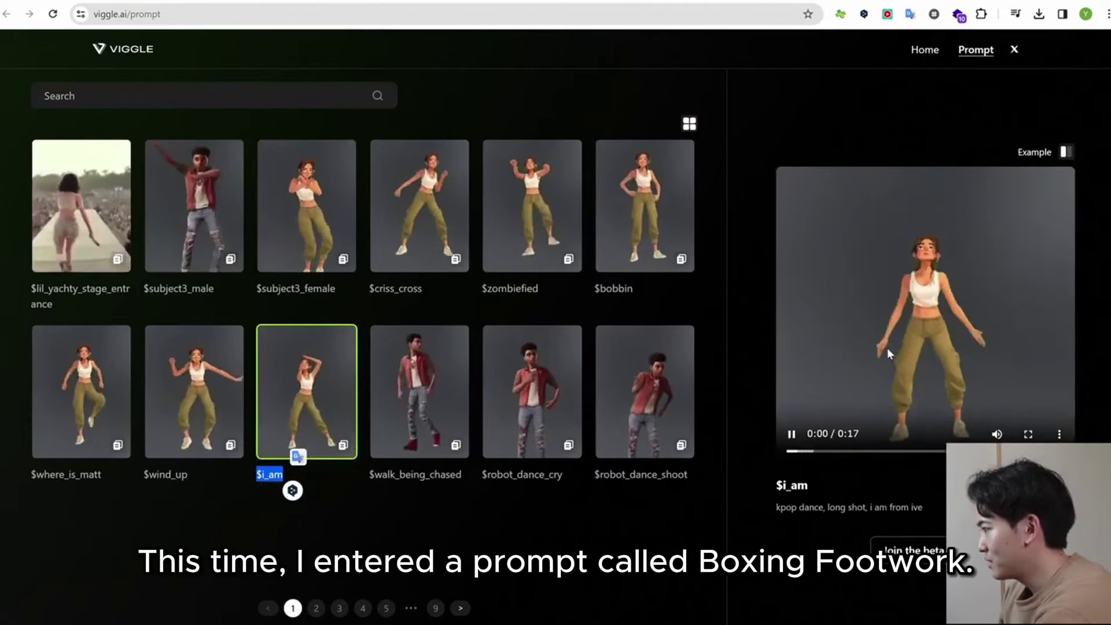
{"action": "left_click", "coordinate": [888, 352]}
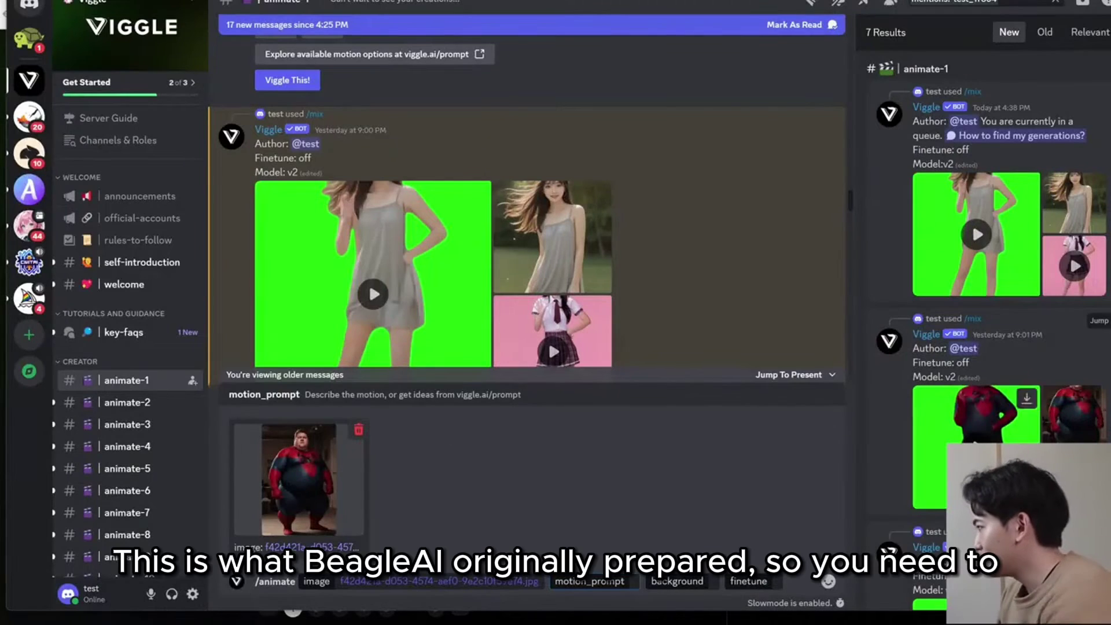
Step: Set the /animate motion prompt in Discord to $boxing_footwork
{"action": "key", "text": "ctrl+v"}
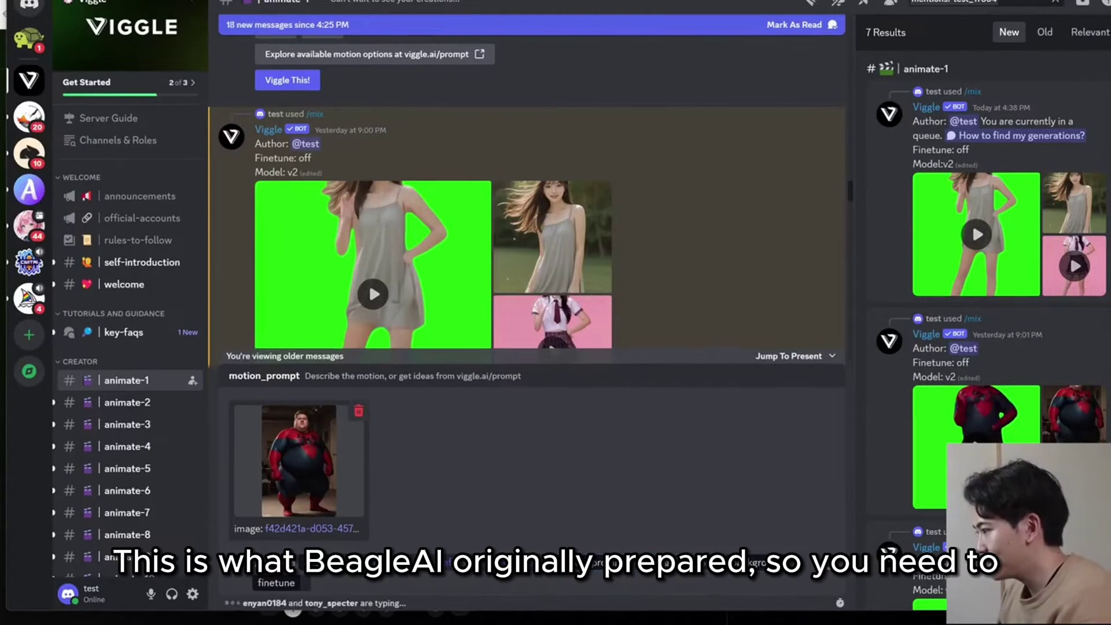
{"action": "key", "text": "ctrl+a"}
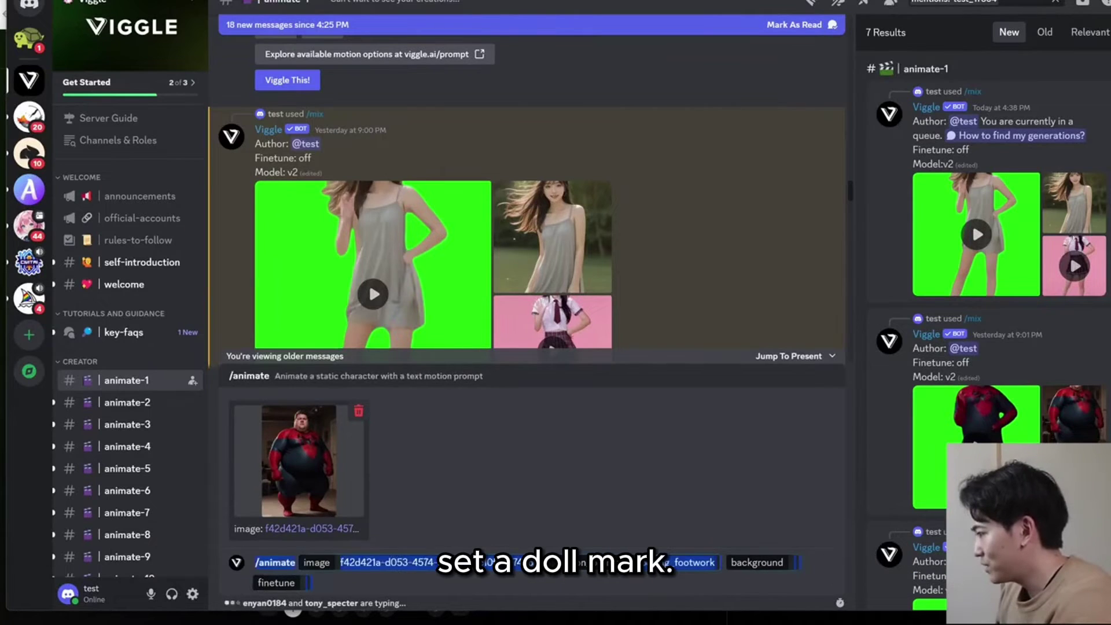
{"action": "left_click", "coordinate": [716, 562]}
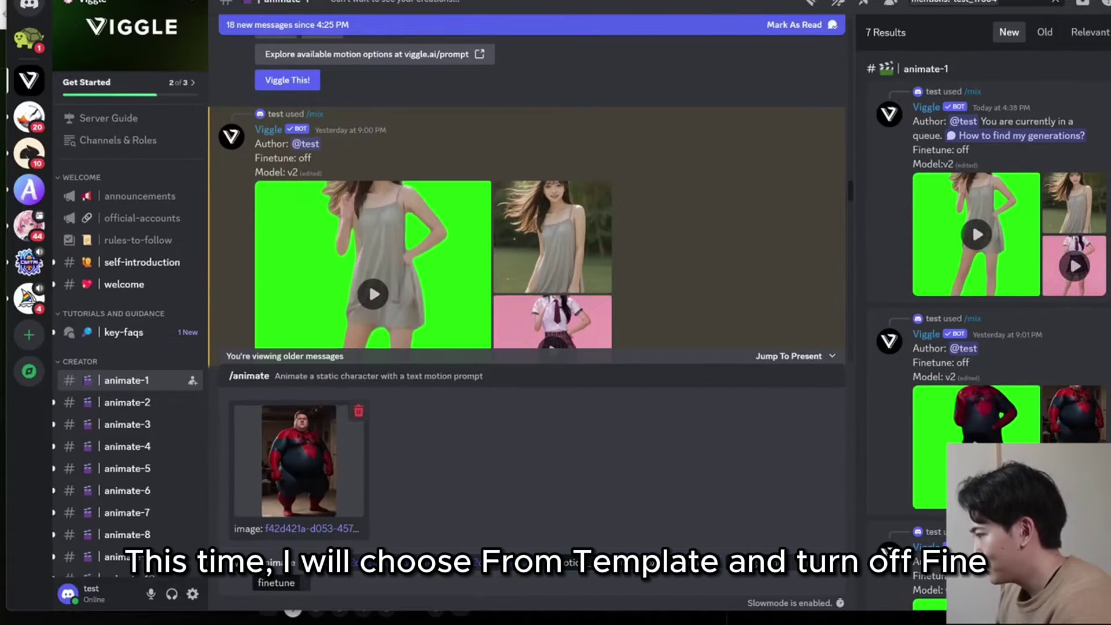
Step: Set the /animate background to From template and finetune to Off, and send the command
{"action": "key", "text": "Tab"}
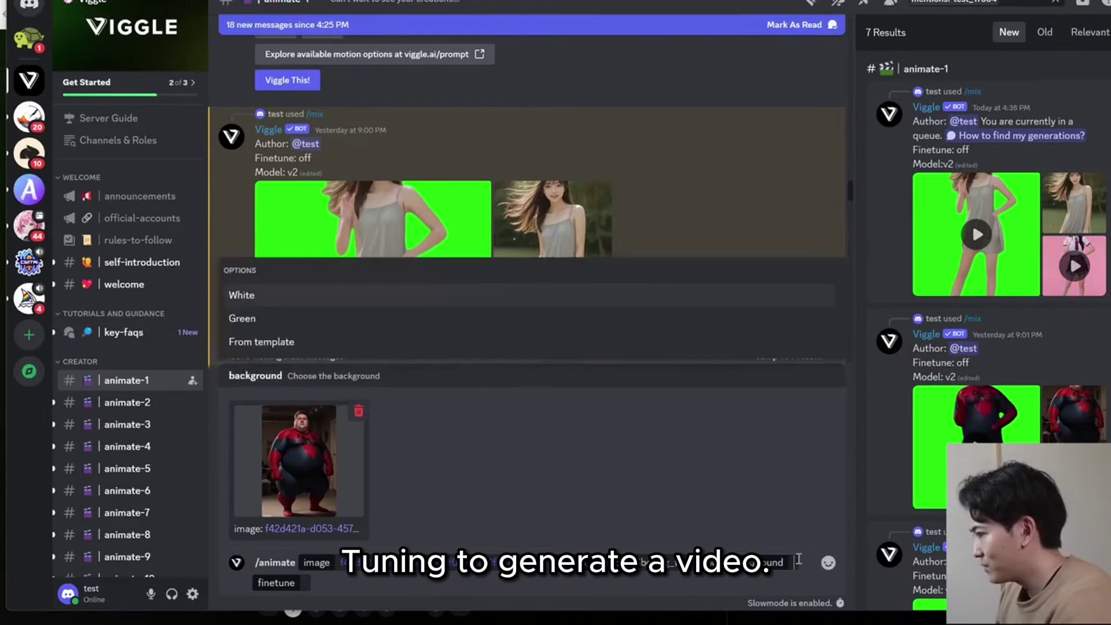
{"action": "left_click", "coordinate": [272, 351]}
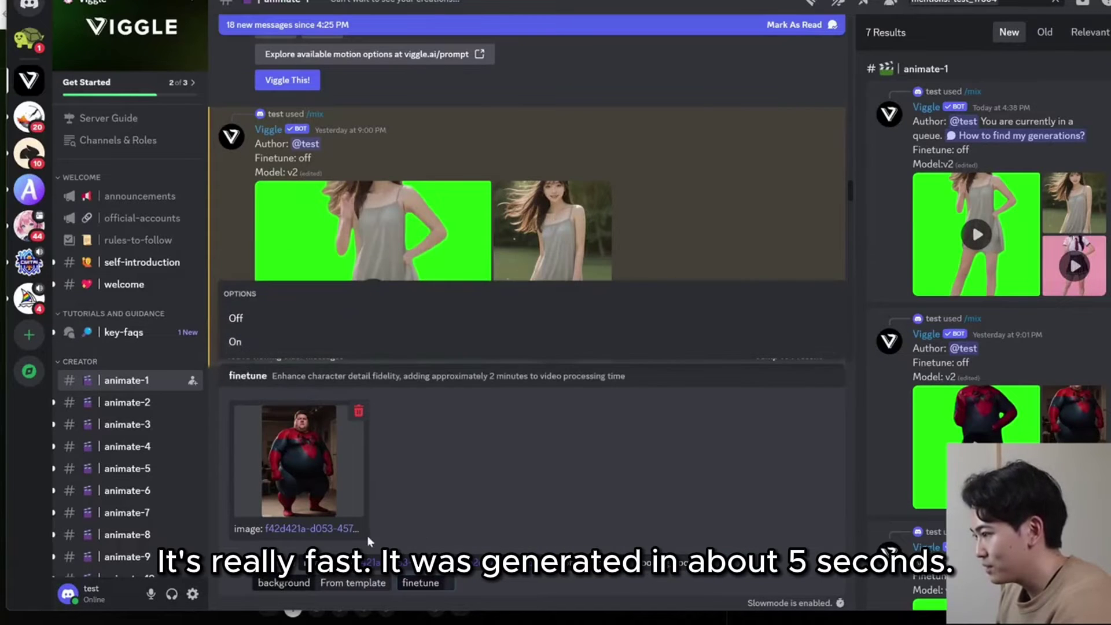
{"action": "left_click", "coordinate": [282, 317]}
{"action": "key", "text": "Return"}
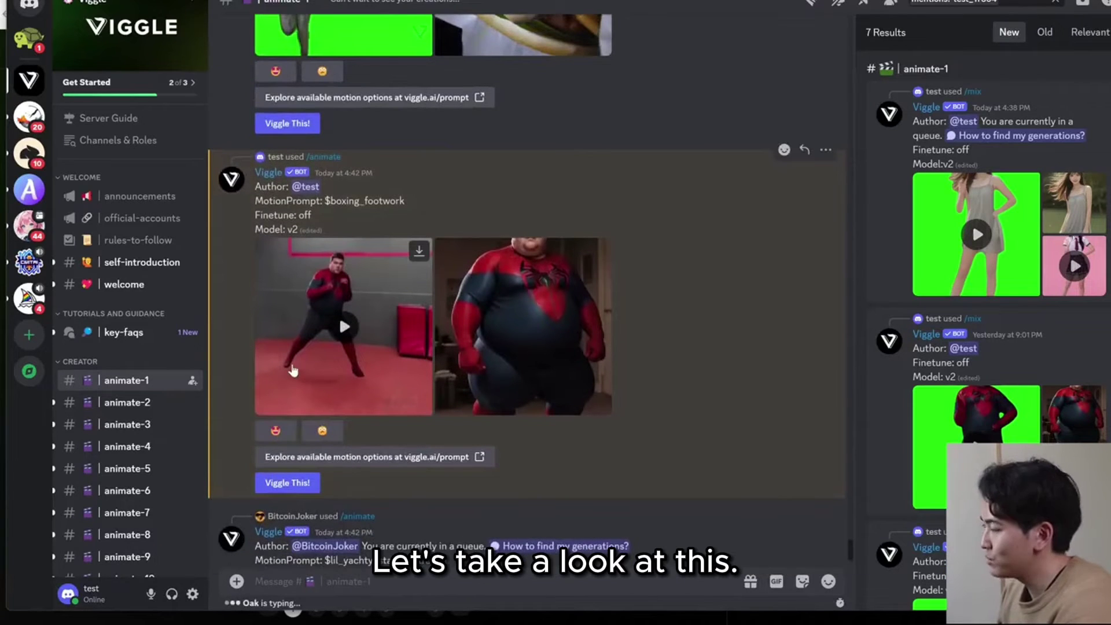
Step: Play the generated boxing video twice, view the original Spider-Man image for comparison, and close the preview
{"action": "left_click", "coordinate": [352, 358]}
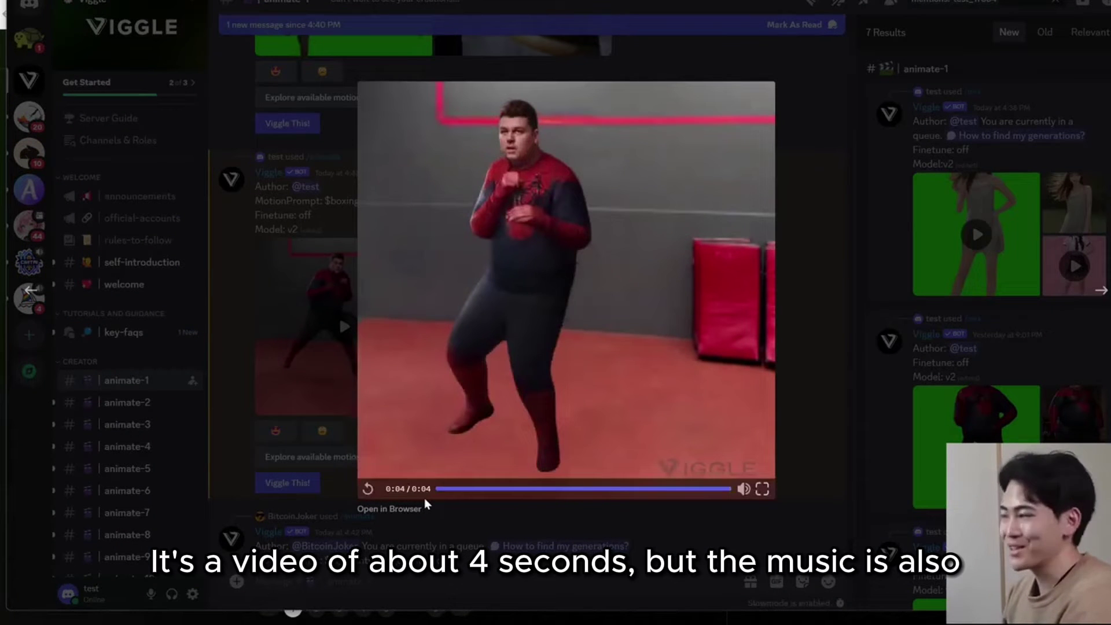
{"action": "left_click", "coordinate": [367, 490]}
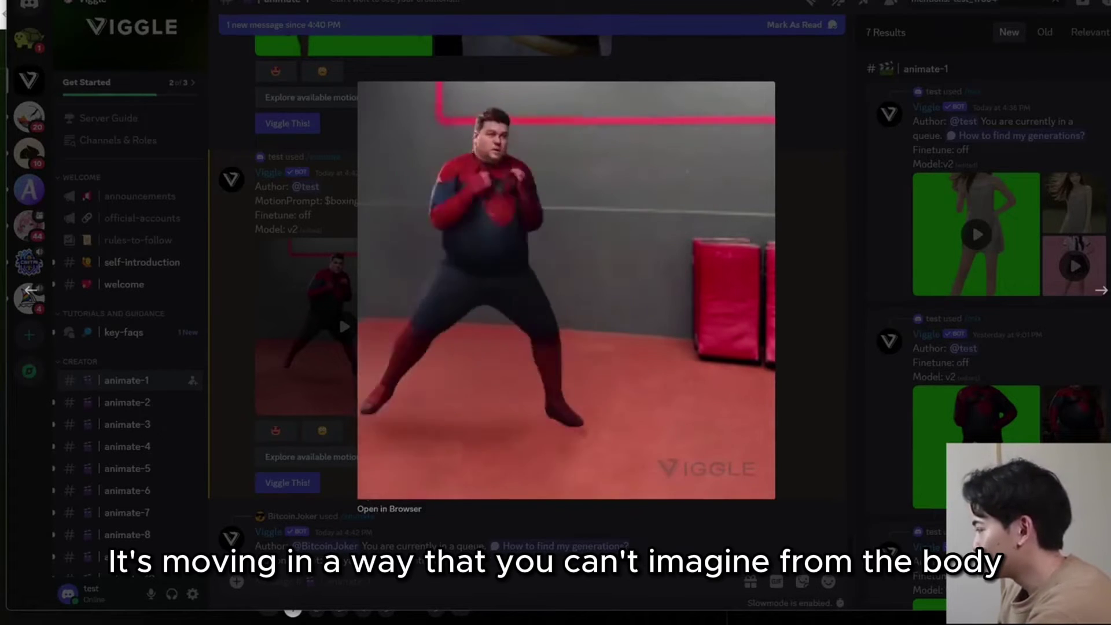
{"action": "left_click", "coordinate": [813, 390]}
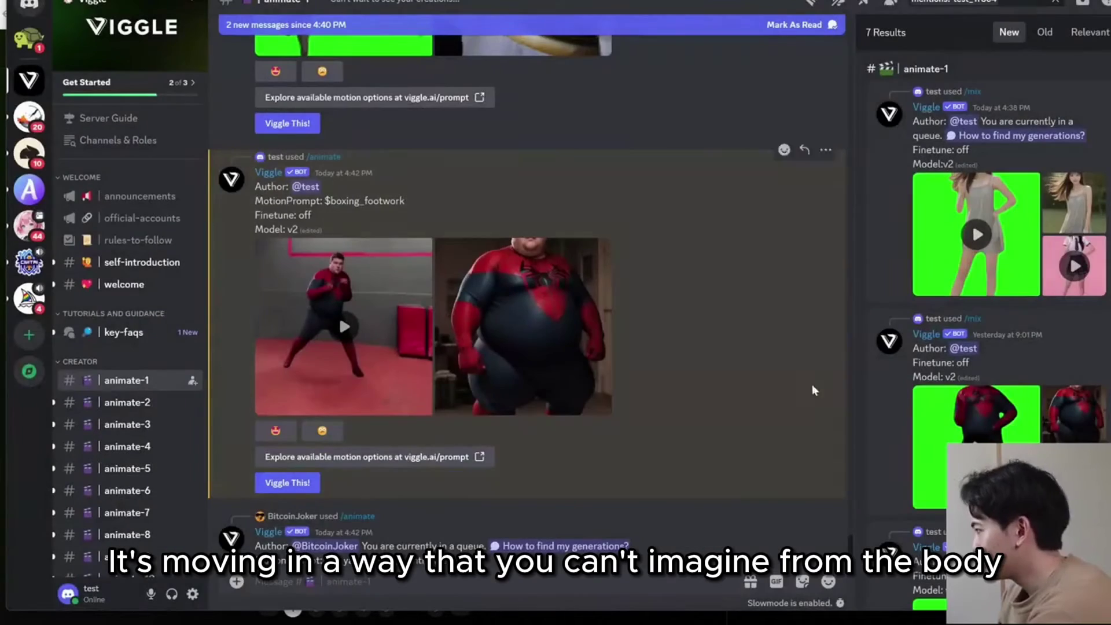
{"action": "left_click", "coordinate": [526, 345]}
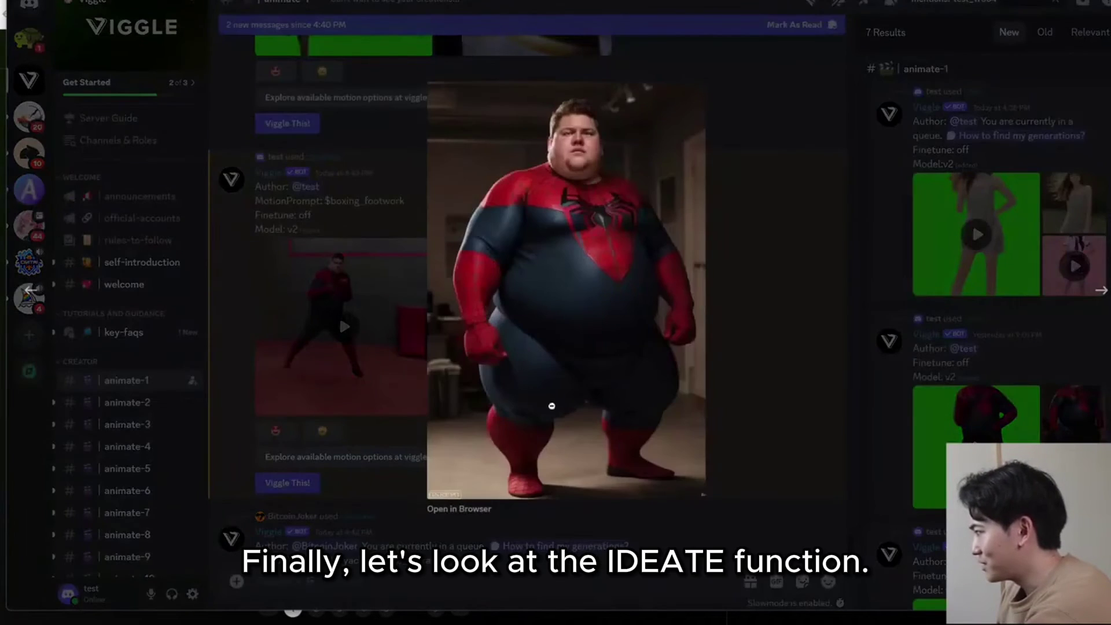
{"action": "left_click", "coordinate": [373, 364]}
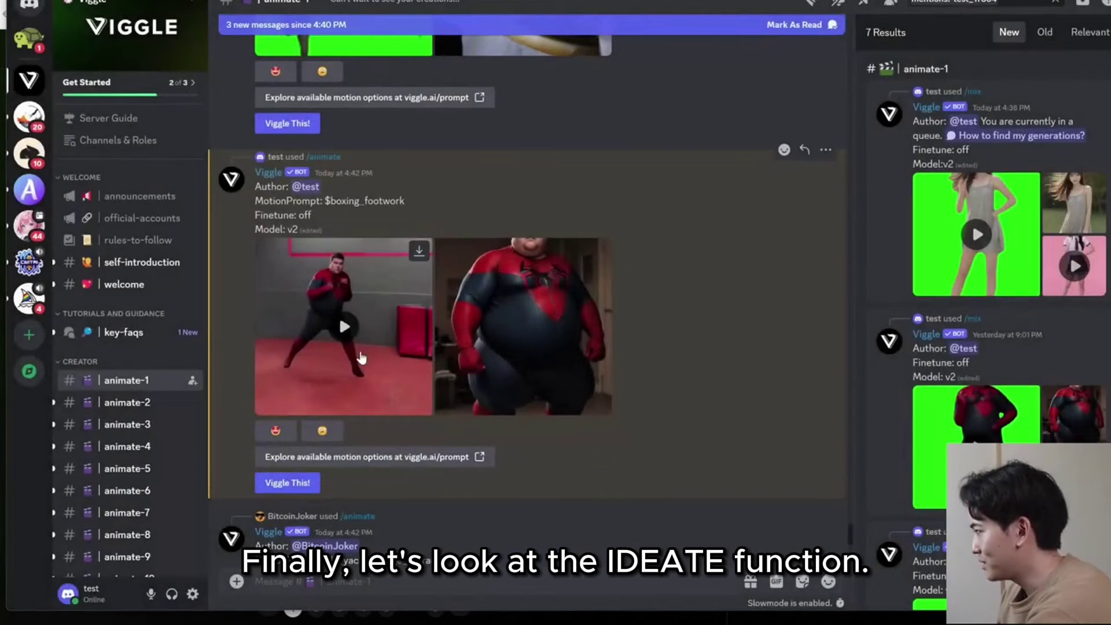
{"action": "left_click", "coordinate": [335, 579]}
{"action": "type", "text": "/"}
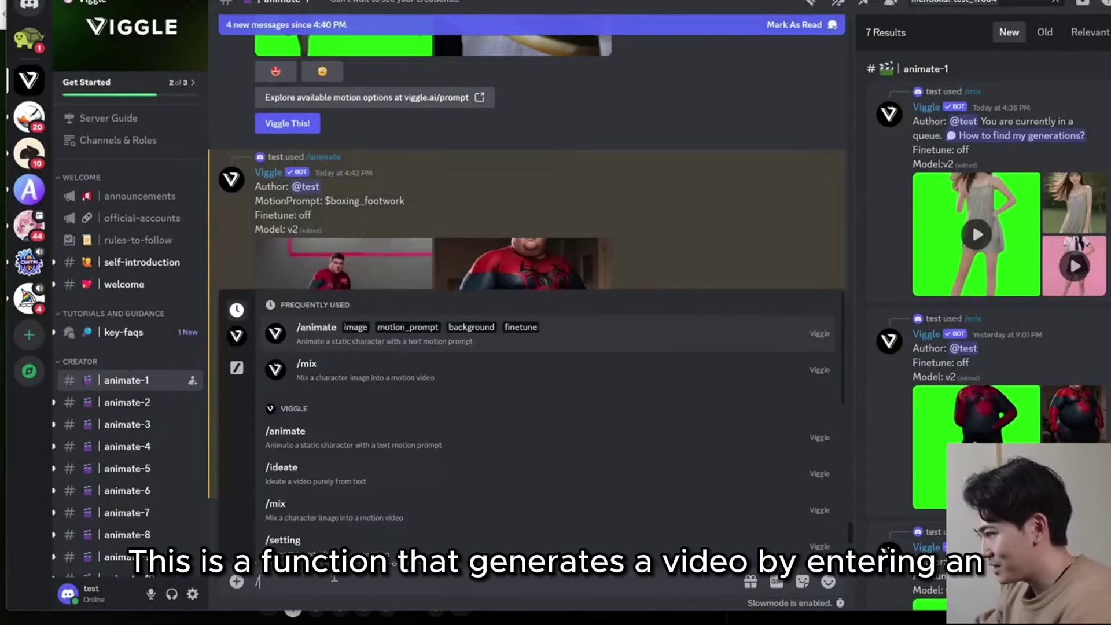
{"action": "left_click", "coordinate": [324, 480]}
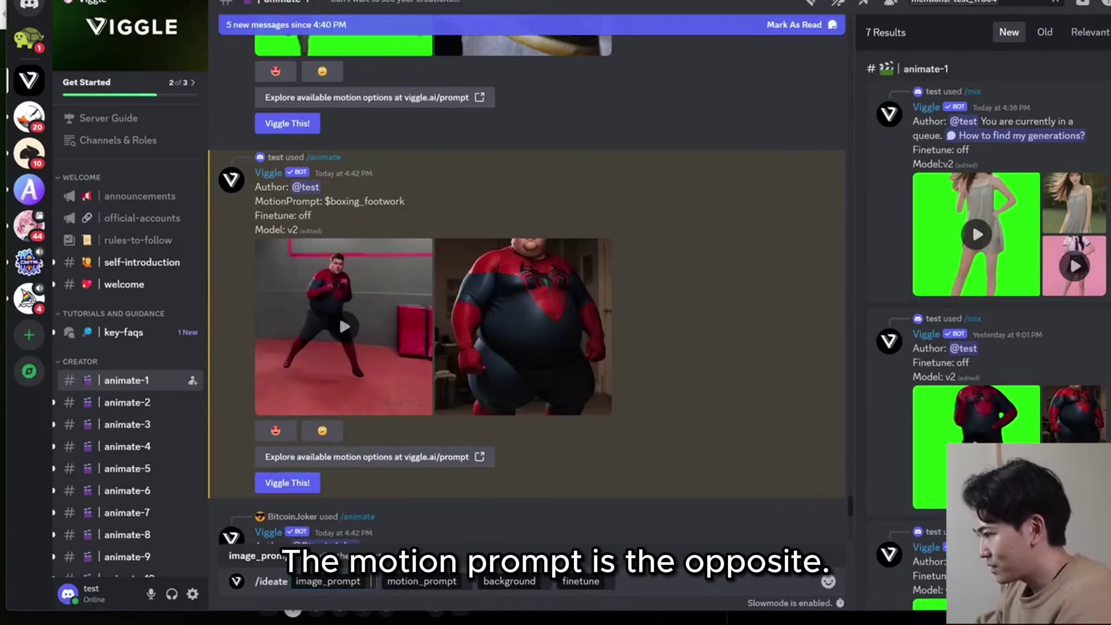
{"action": "type", "text": "walking ha"}
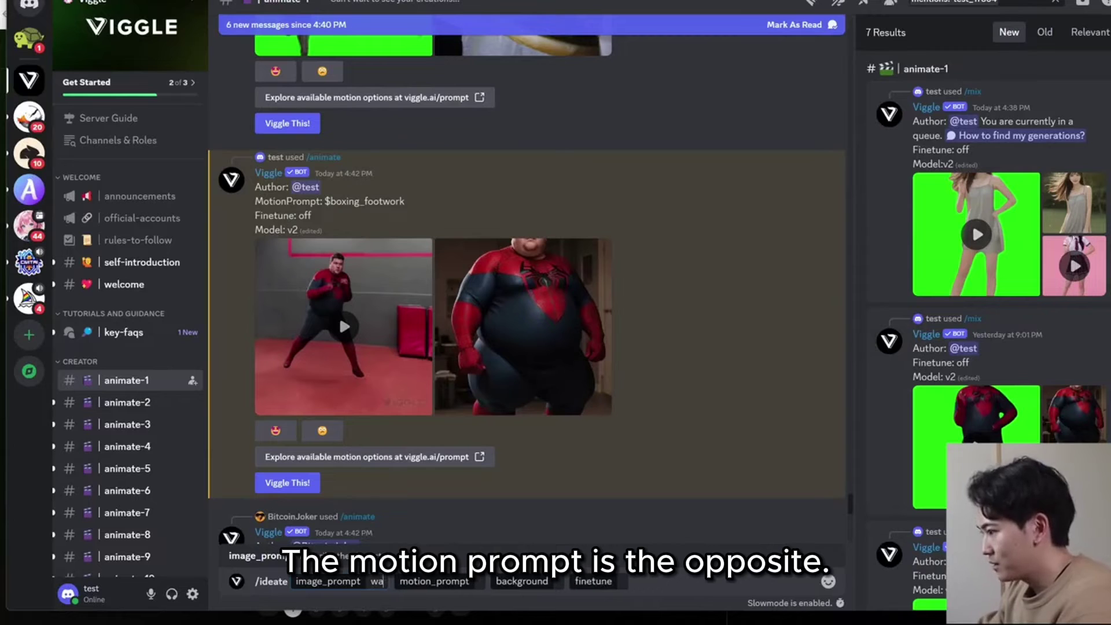
{"action": "type", "text": "ppy"}
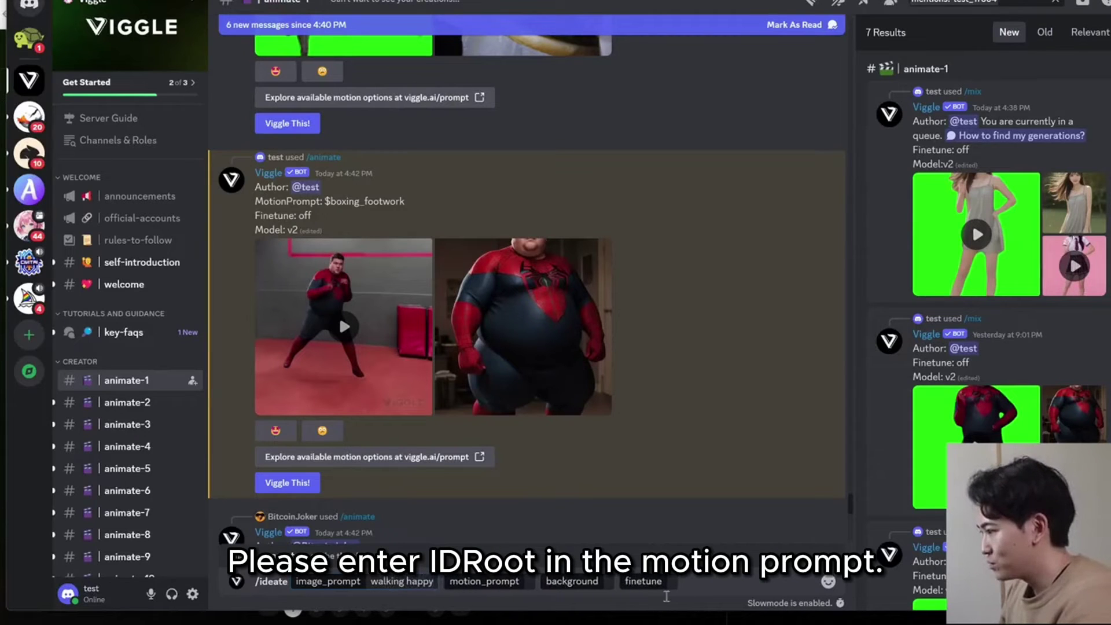
{"action": "key", "text": "Tab"}
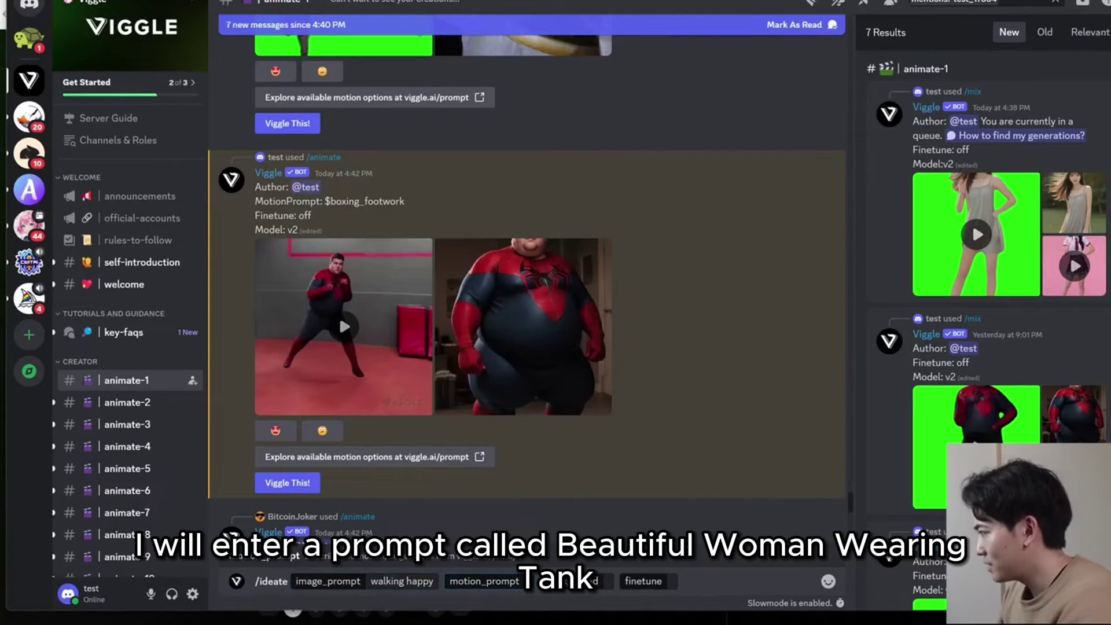
{"action": "triple_click", "coordinate": [411, 581]}
{"action": "key", "text": "BackSpace"}
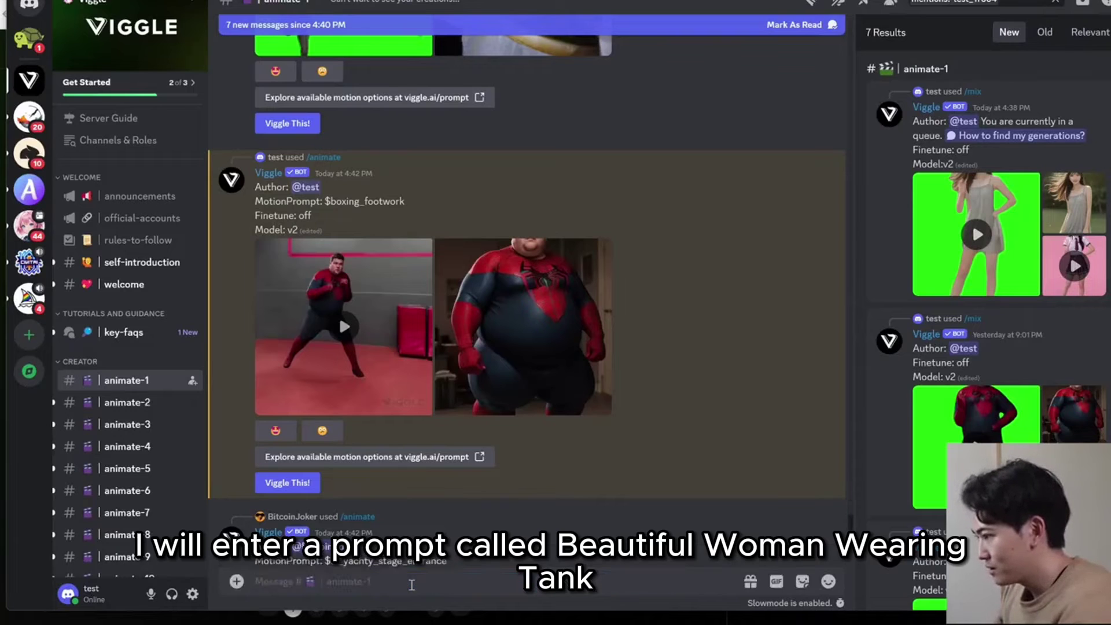
Step: Start an /ideate command with the image prompt "Beautiful woman wearing a tanktop" and go to its motion prompt
{"action": "type", "text": "/"}
{"action": "left_click", "coordinate": [362, 421]}
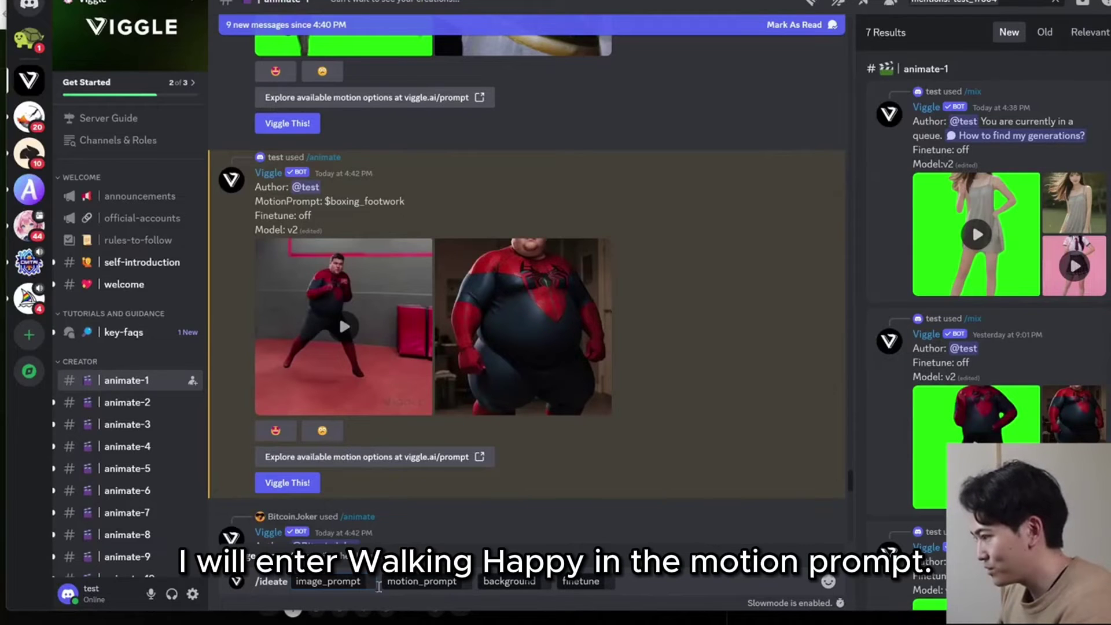
{"action": "type", "text": "Beautiful woman wearing a tanktop"}
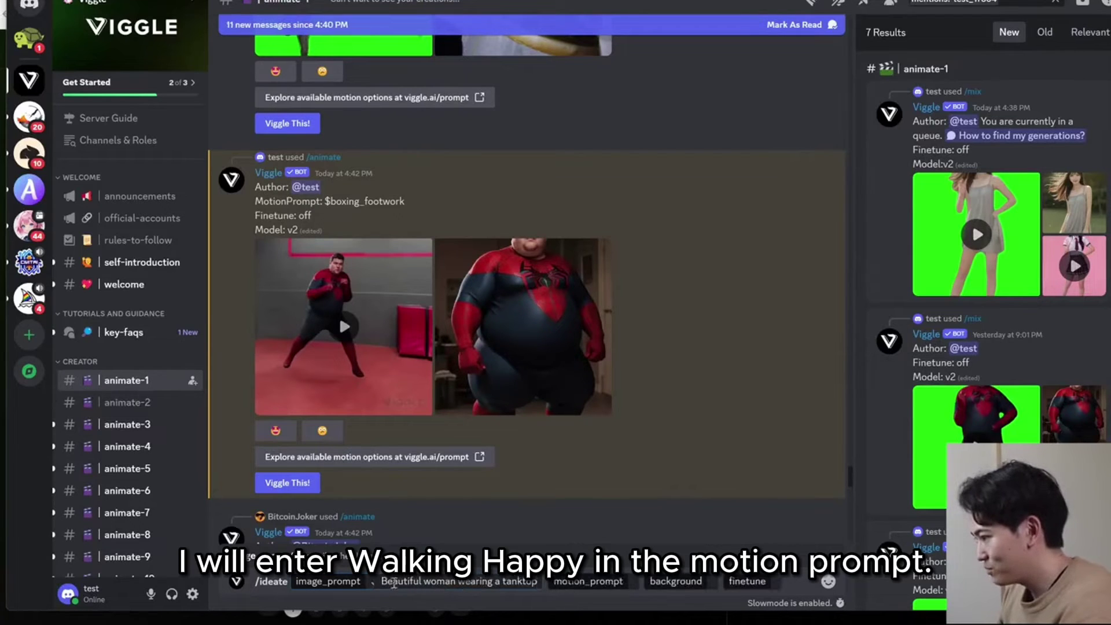
{"action": "left_click", "coordinate": [383, 582]}
{"action": "key", "text": "BackSpace"}
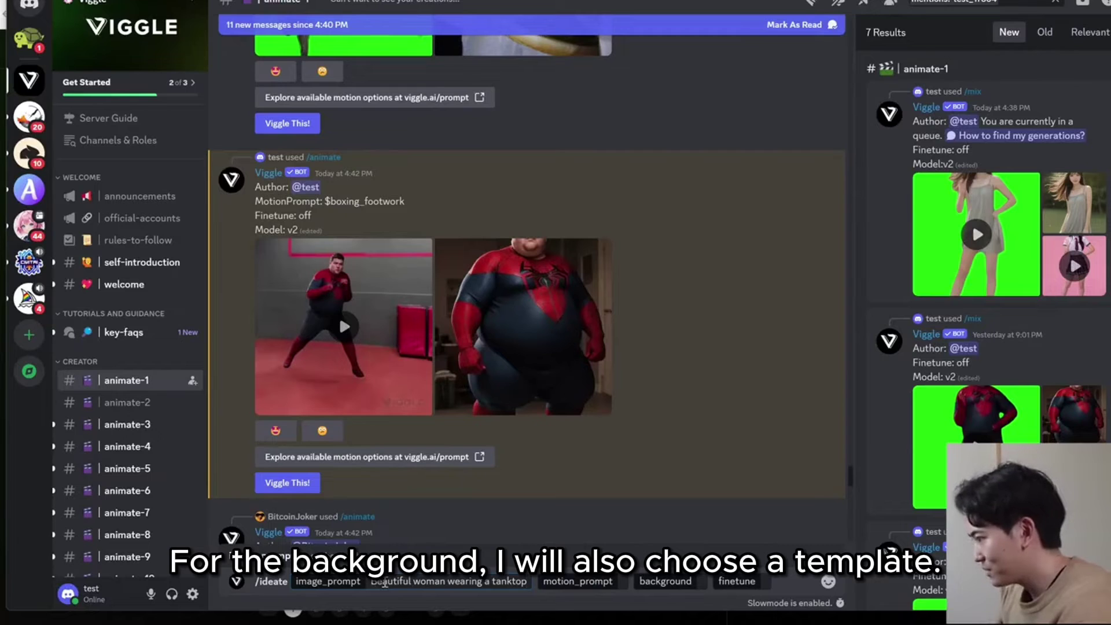
{"action": "left_click", "coordinate": [630, 586]}
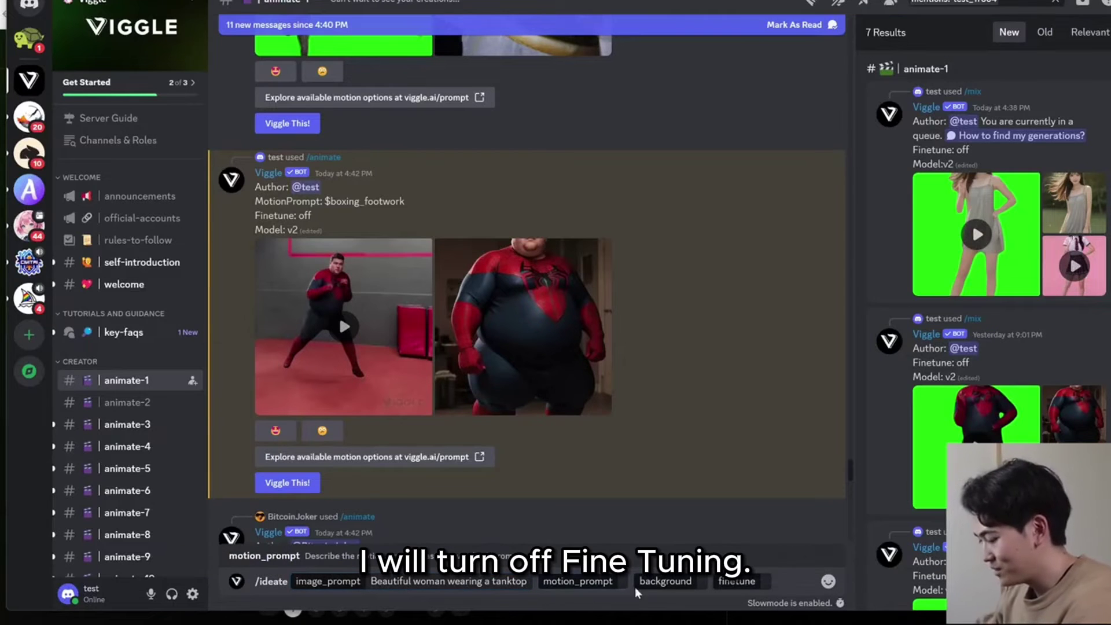
Step: Set the /ideate motion prompt to "walking happy", background to From template and finetune to Off, and send the command
{"action": "type", "text": "waving hands"}
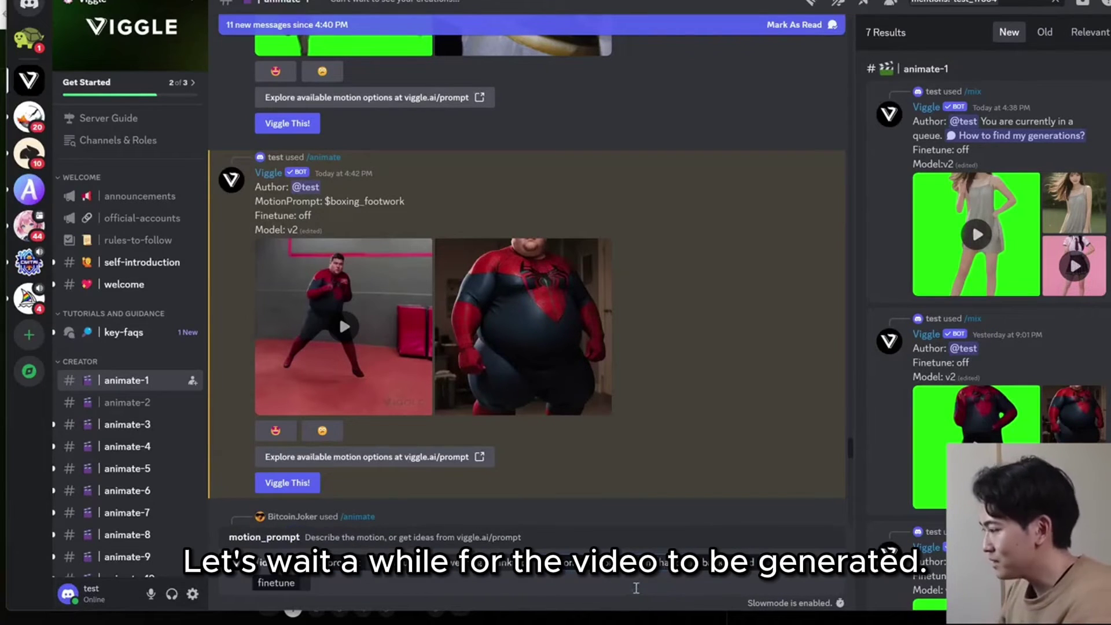
{"action": "left_click", "coordinate": [735, 575]}
{"action": "left_click", "coordinate": [346, 505]}
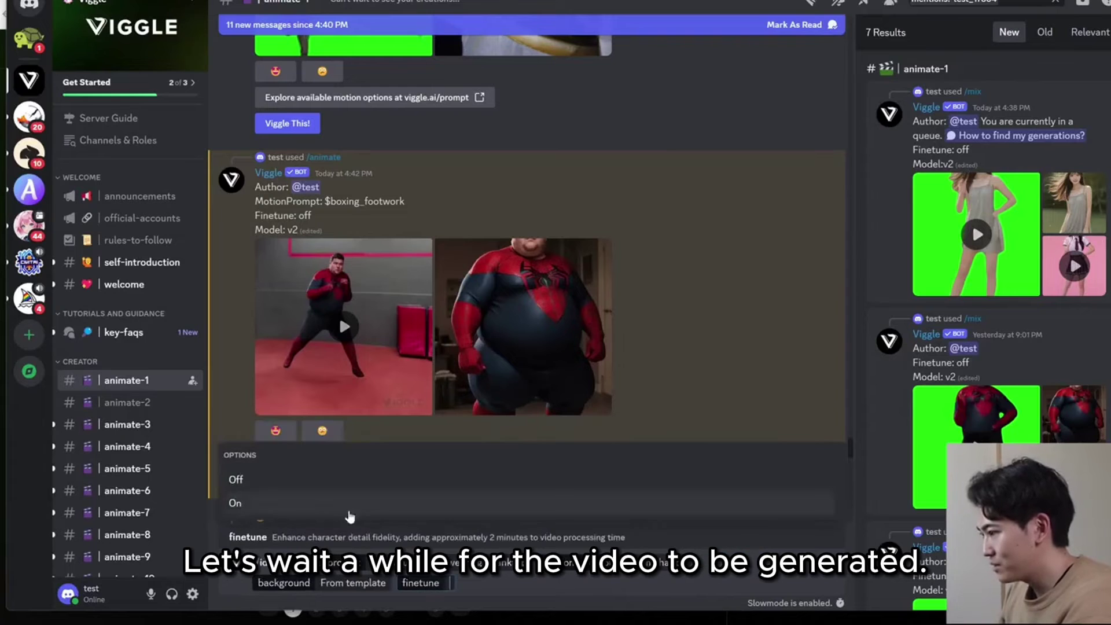
{"action": "left_click", "coordinate": [333, 481]}
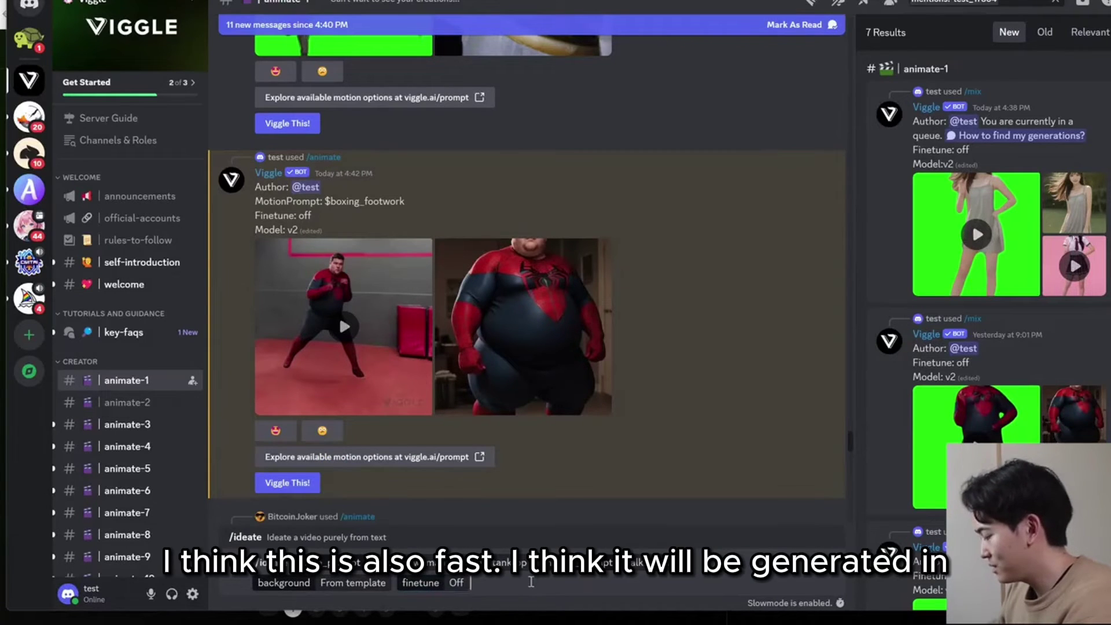
{"action": "key", "text": "Return"}
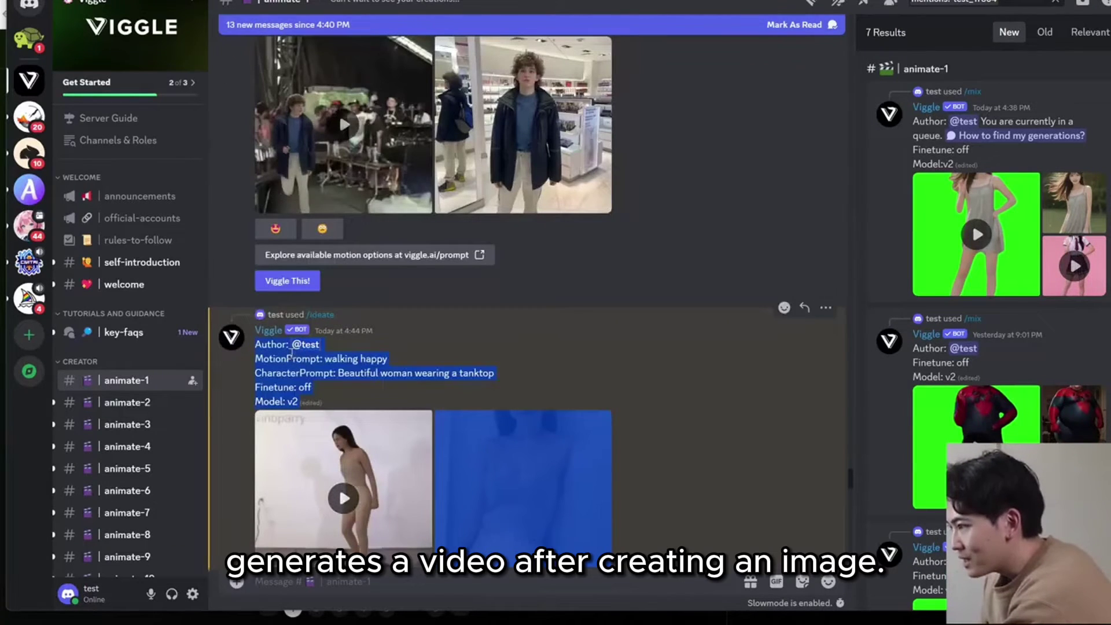
Step: Bring the generated /ideate result fully into view and play its walking video
{"action": "left_click", "coordinate": [614, 389]}
{"action": "scroll", "coordinate": [616, 390], "scroll_direction": "down", "scroll_amount": 1}
{"action": "scroll", "coordinate": [617, 391], "scroll_direction": "down", "scroll_amount": 1}
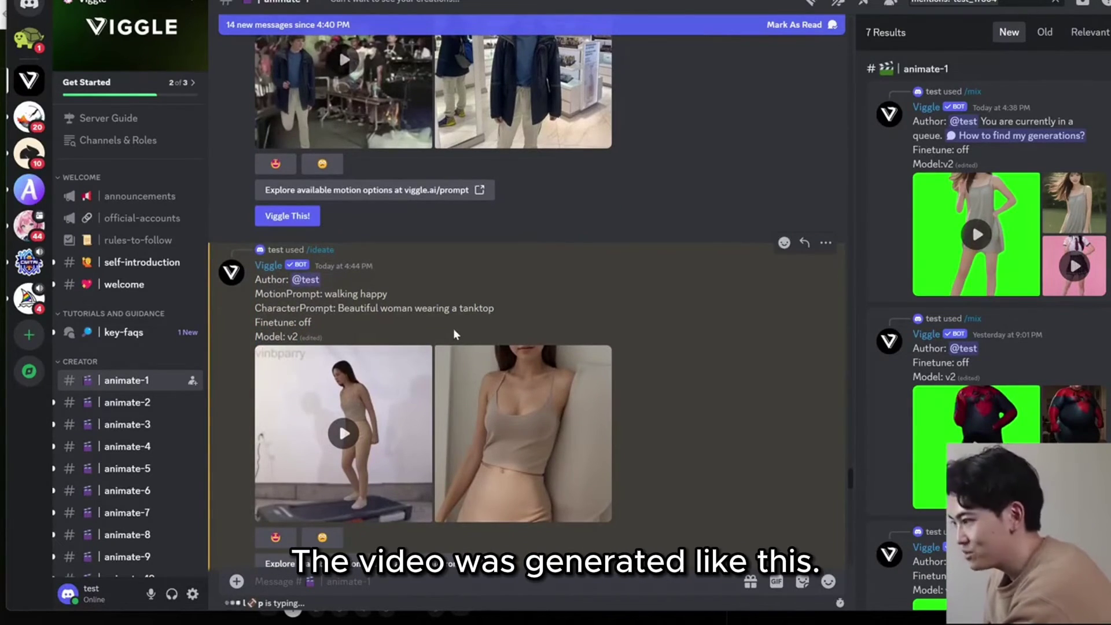
{"action": "left_click", "coordinate": [341, 433]}
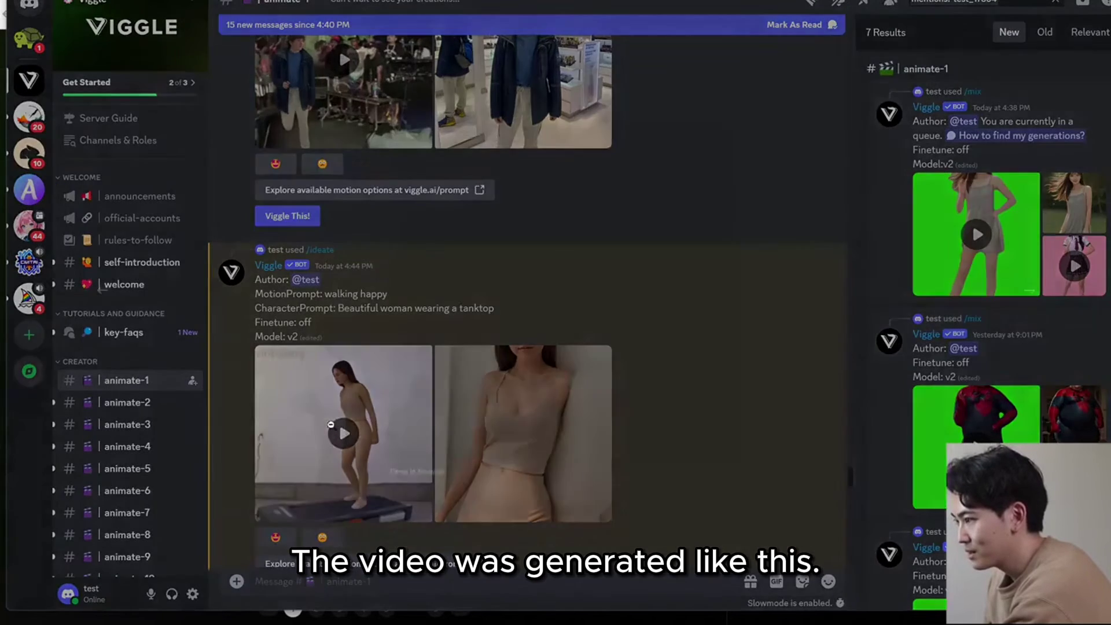
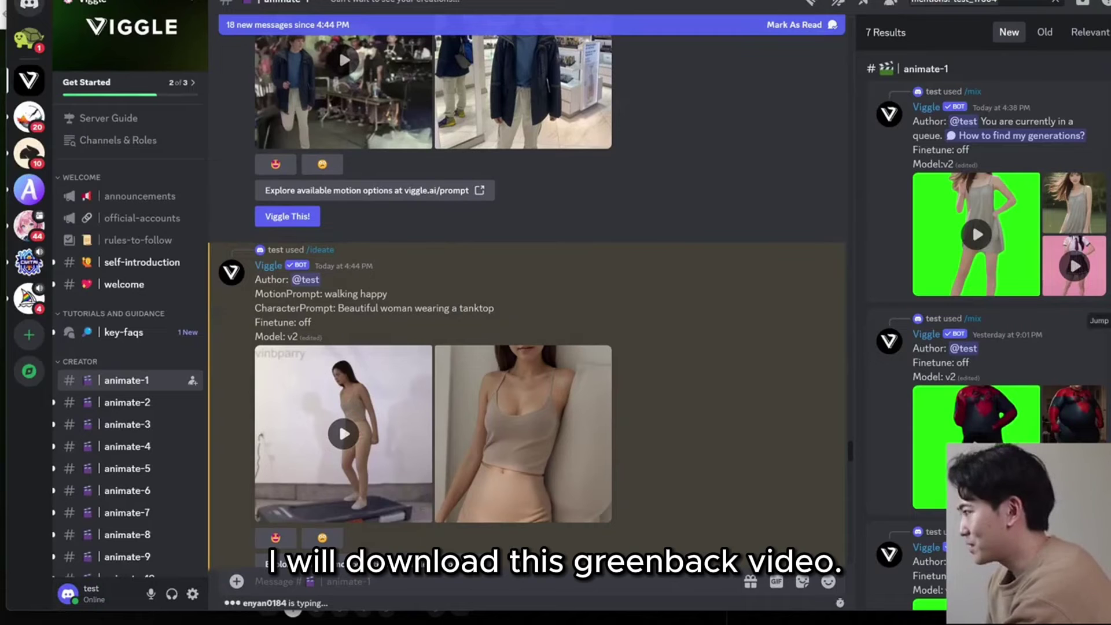
Step: Go to the original message of the green-screen /mix result and download its video
{"action": "mouse_move", "coordinate": [1003, 288]}
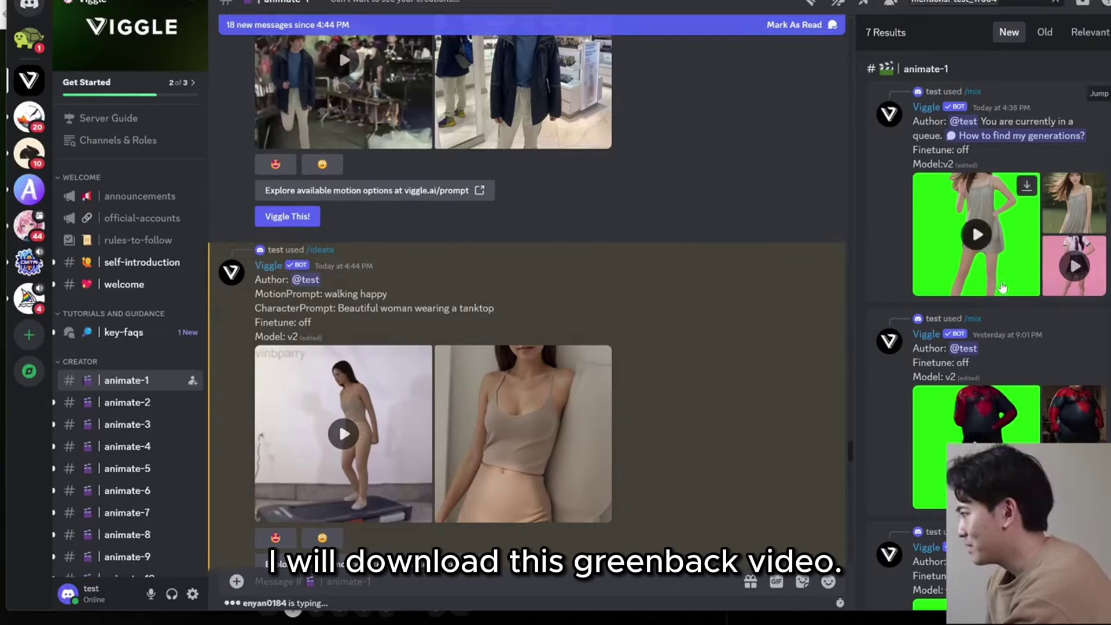
{"action": "left_click", "coordinate": [1005, 165]}
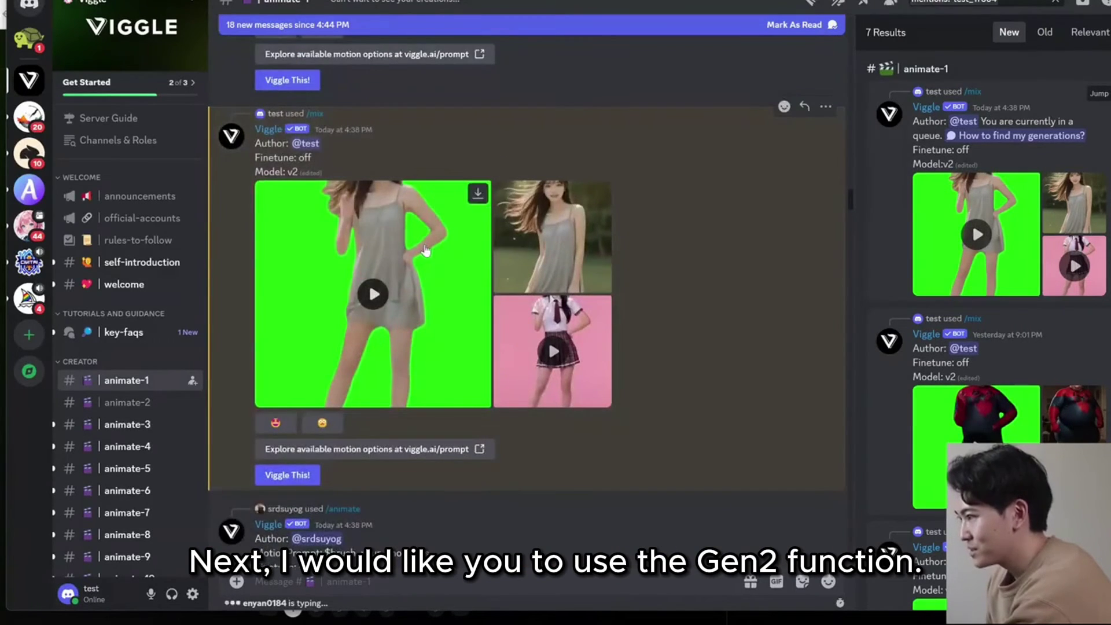
{"action": "left_click", "coordinate": [426, 251]}
{"action": "left_click", "coordinate": [427, 168]}
{"action": "left_click", "coordinate": [478, 193]}
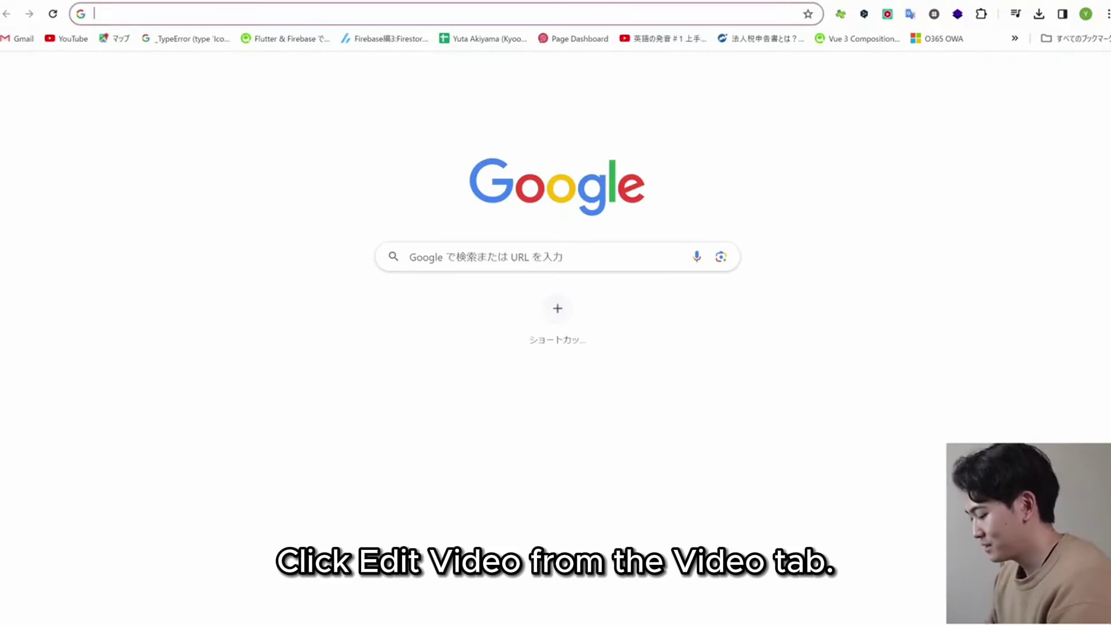
Step: Switch to the browser, open Runway's Gen-2 page and sign in to Runway
{"action": "type", "text": "gen"}
{"action": "key", "text": "Return"}
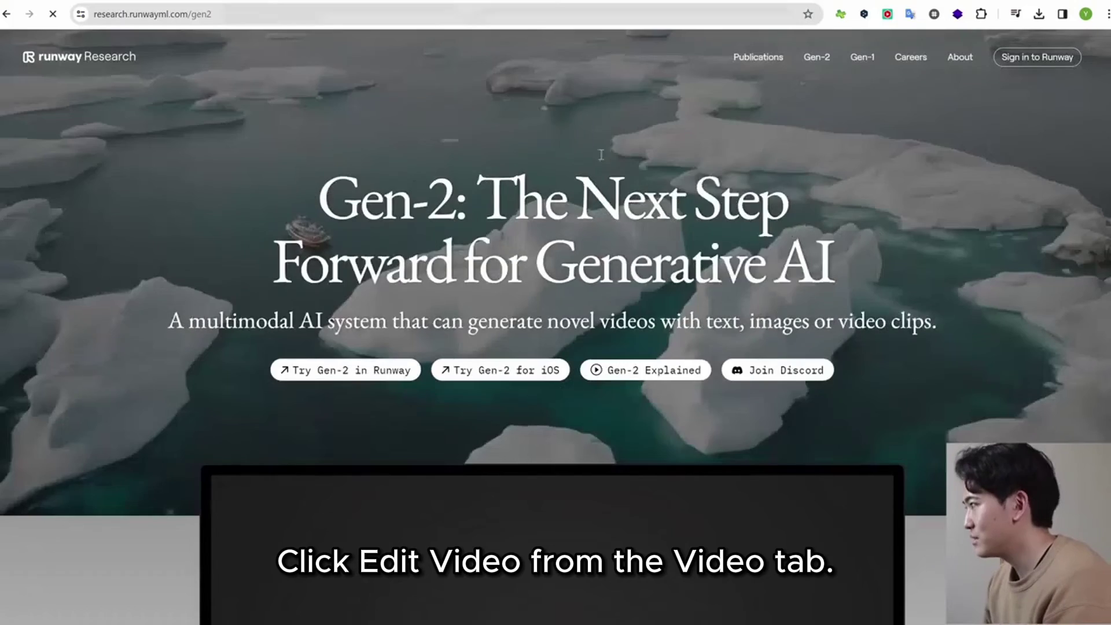
{"action": "left_click", "coordinate": [1015, 56]}
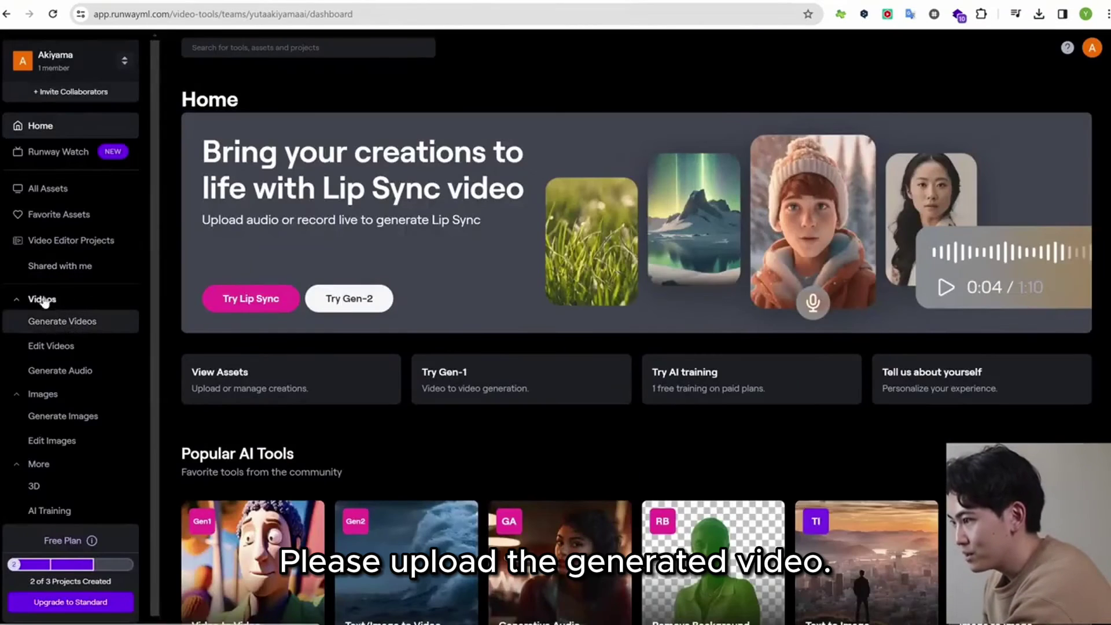
Step: Open Runway's Inpainting tool for editing videos and load dancing.mp4 into it
{"action": "left_click", "coordinate": [52, 348]}
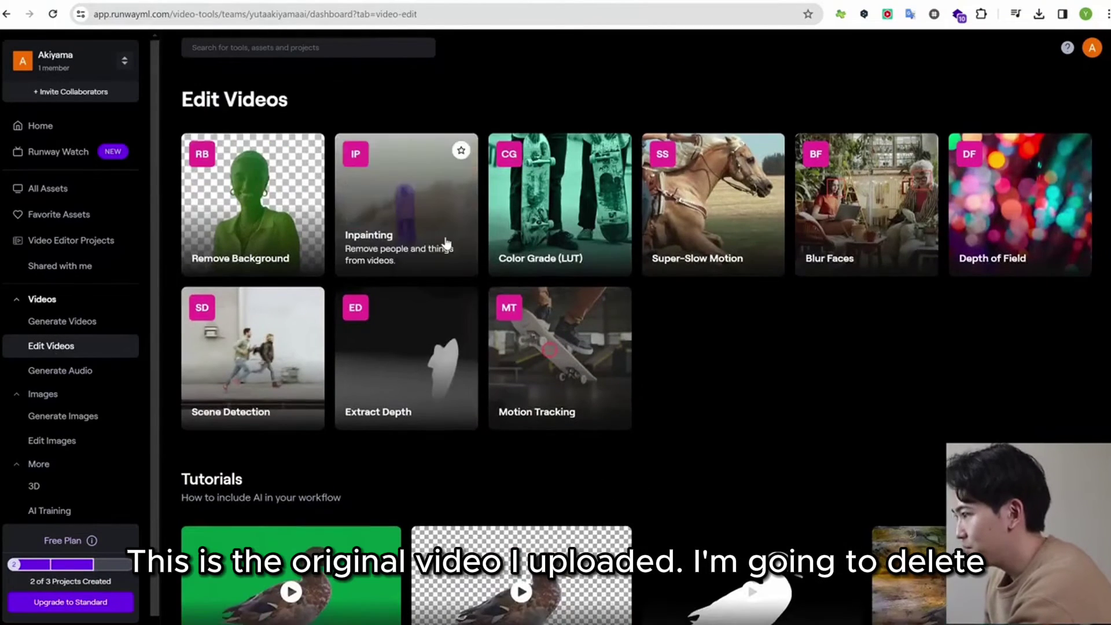
{"action": "left_click", "coordinate": [445, 236]}
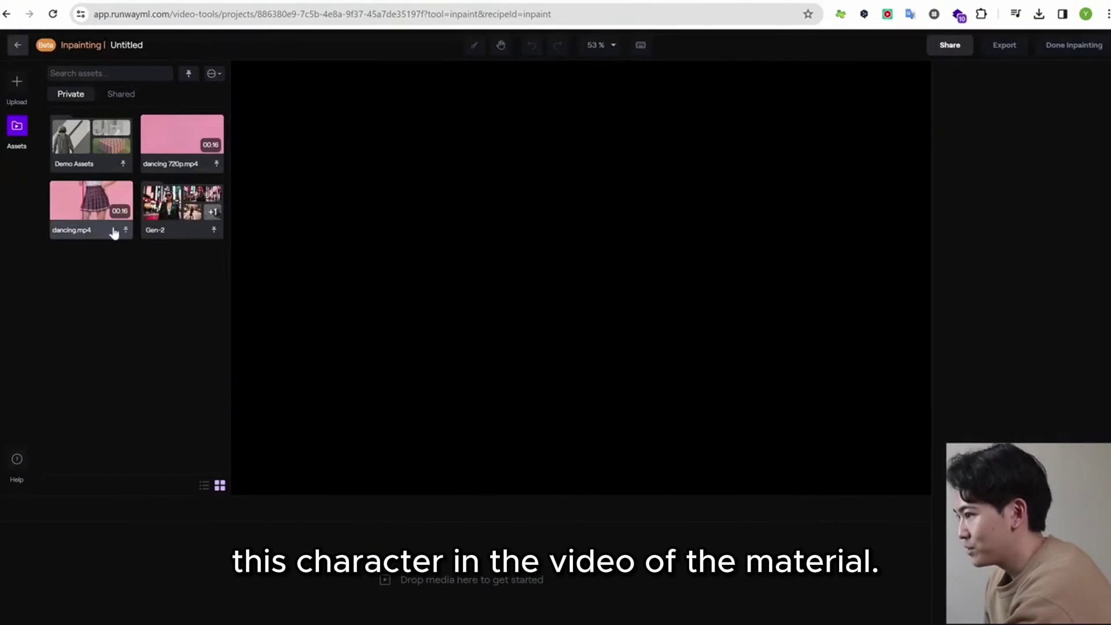
{"action": "double_click", "coordinate": [113, 231]}
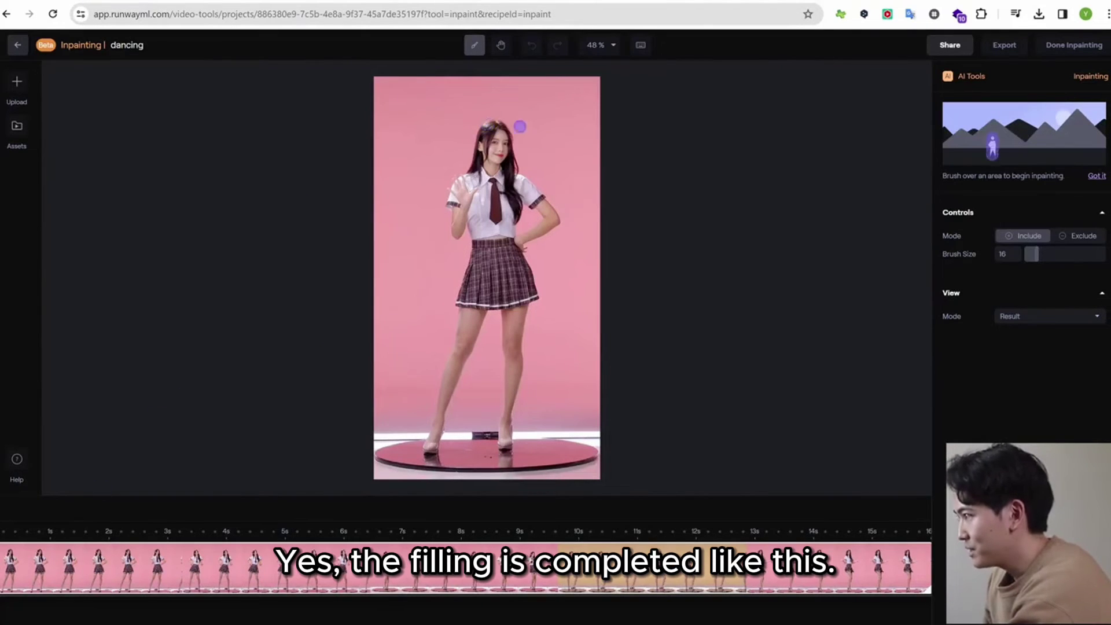
Step: Brush over the whole dancing woman to inpaint her out of the clip, and preview the first seconds
{"action": "mouse_move", "coordinate": [495, 133]}
{"action": "left_mouse_down"}
{"action": "mouse_move", "coordinate": [472, 197]}
{"action": "mouse_move", "coordinate": [458, 174]}
{"action": "mouse_move", "coordinate": [490, 123]}
{"action": "left_mouse_up"}
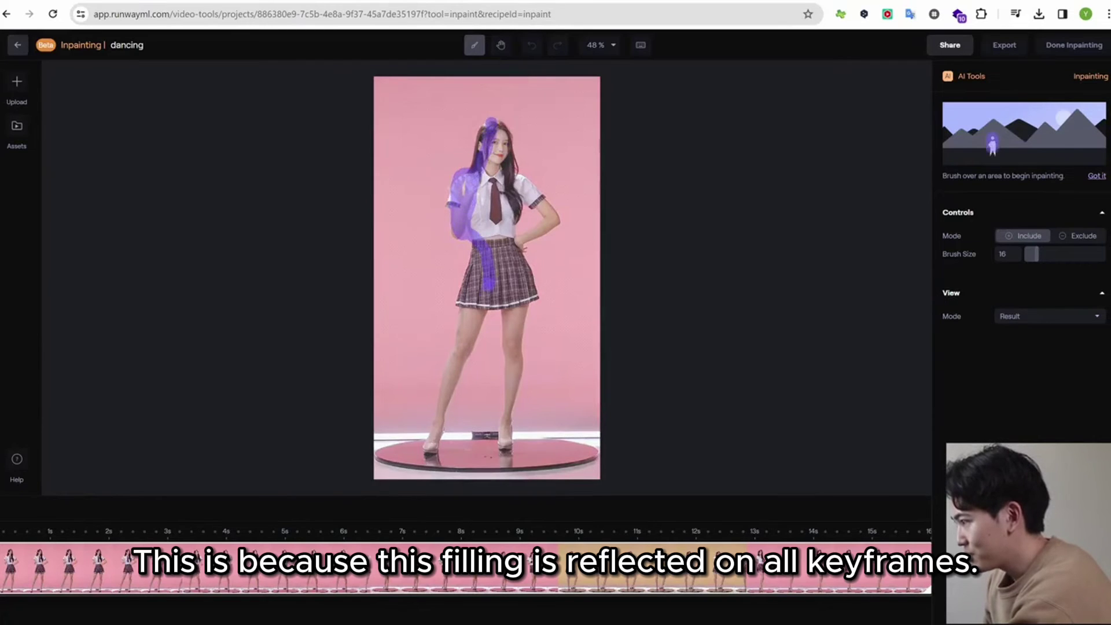
{"action": "left_click_drag", "start_coordinate": [489, 287], "coordinate": [454, 397]}
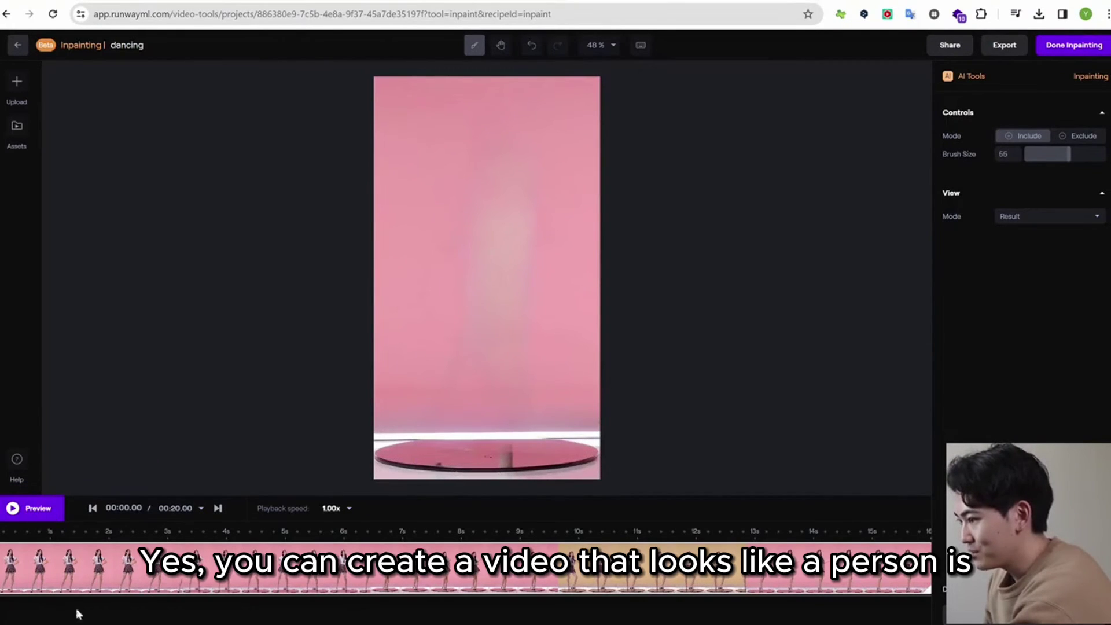
{"action": "left_click", "coordinate": [49, 518]}
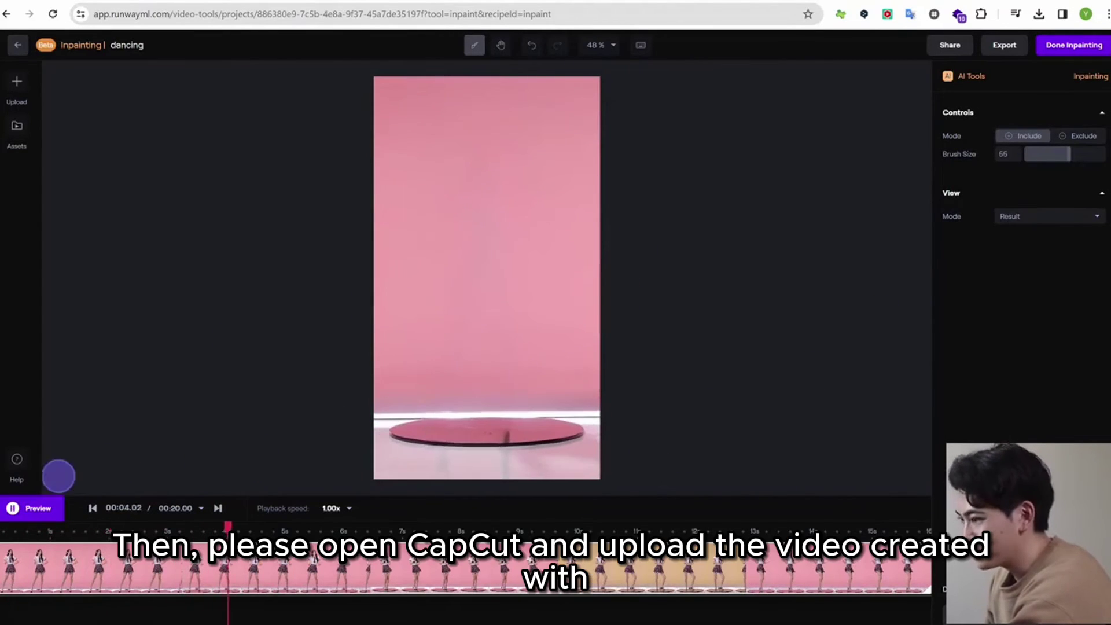
{"action": "left_click", "coordinate": [30, 510]}
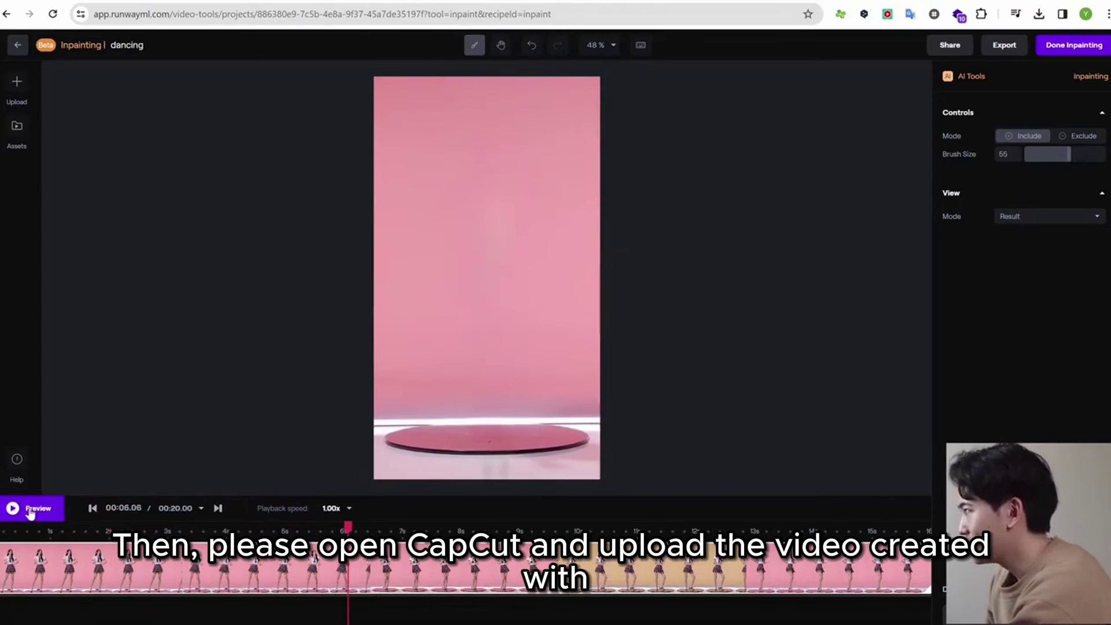
Step: Finish inpainting and export the dancing video from Runway
{"action": "left_click", "coordinate": [1071, 44]}
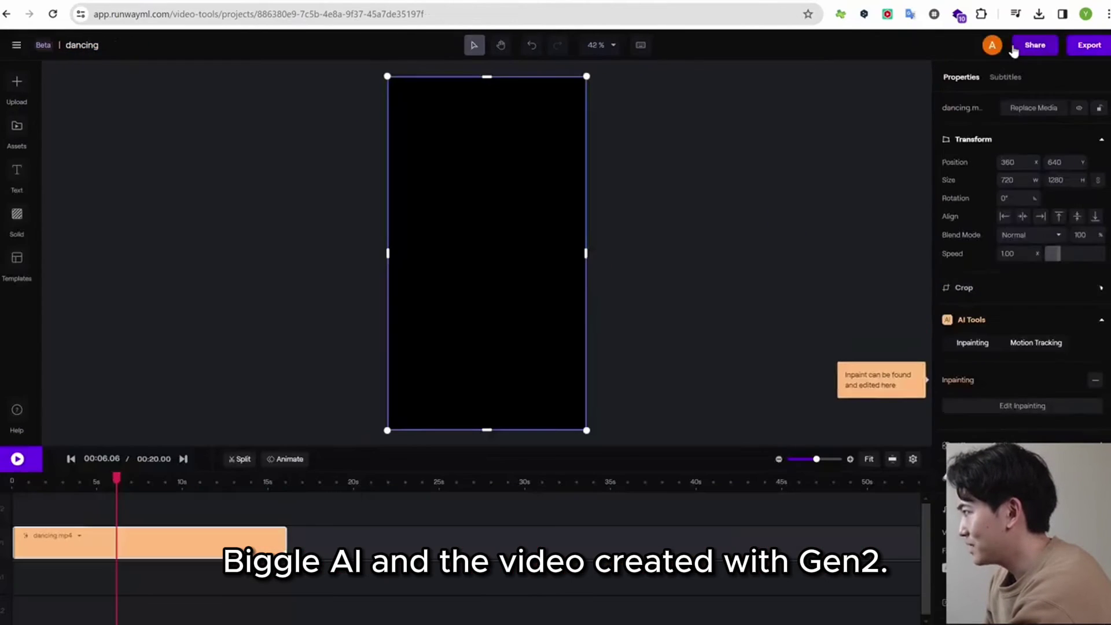
{"action": "left_click", "coordinate": [1090, 44]}
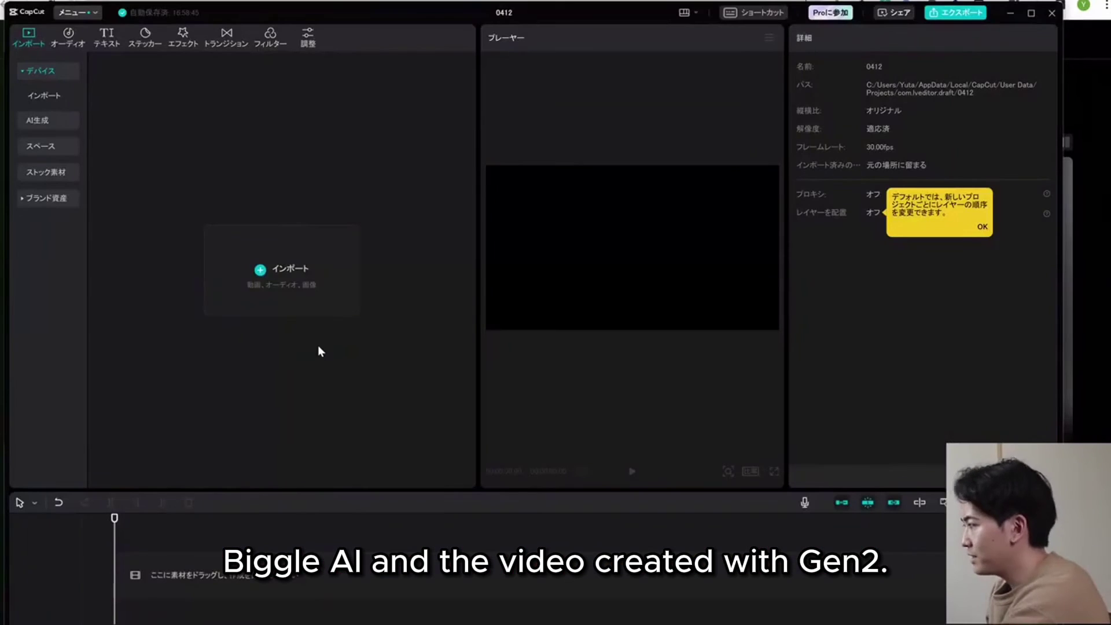
Step: Switch to CapCut, import dancing 720p.mp4, and add the green-screen video from the extracted 素材 folder to the timeline
{"action": "left_click", "coordinate": [287, 295]}
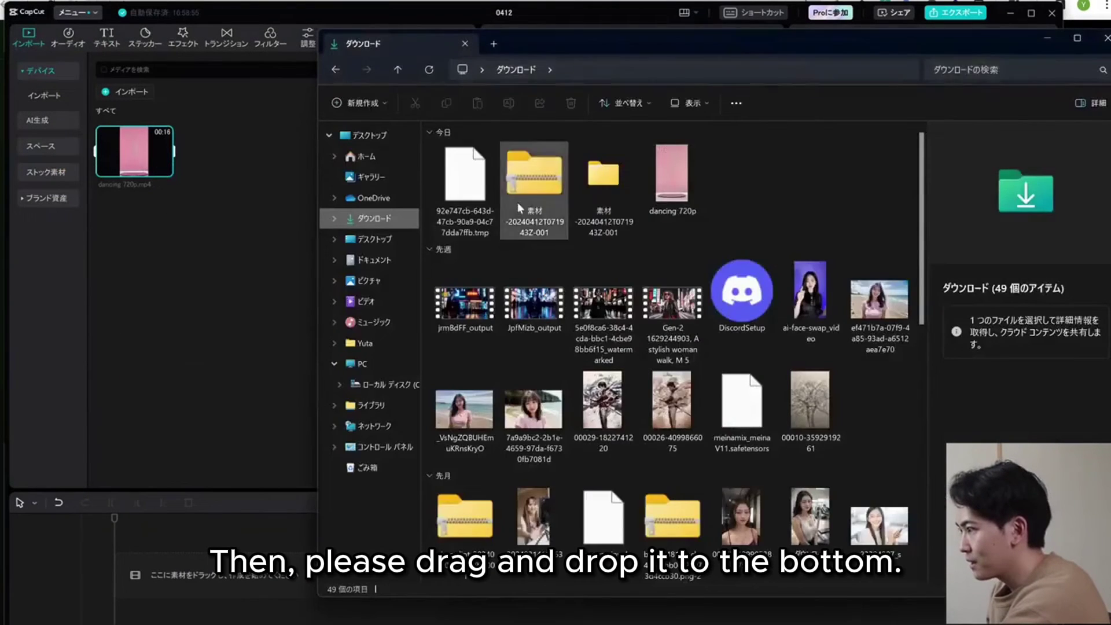
{"action": "double_click", "coordinate": [517, 203]}
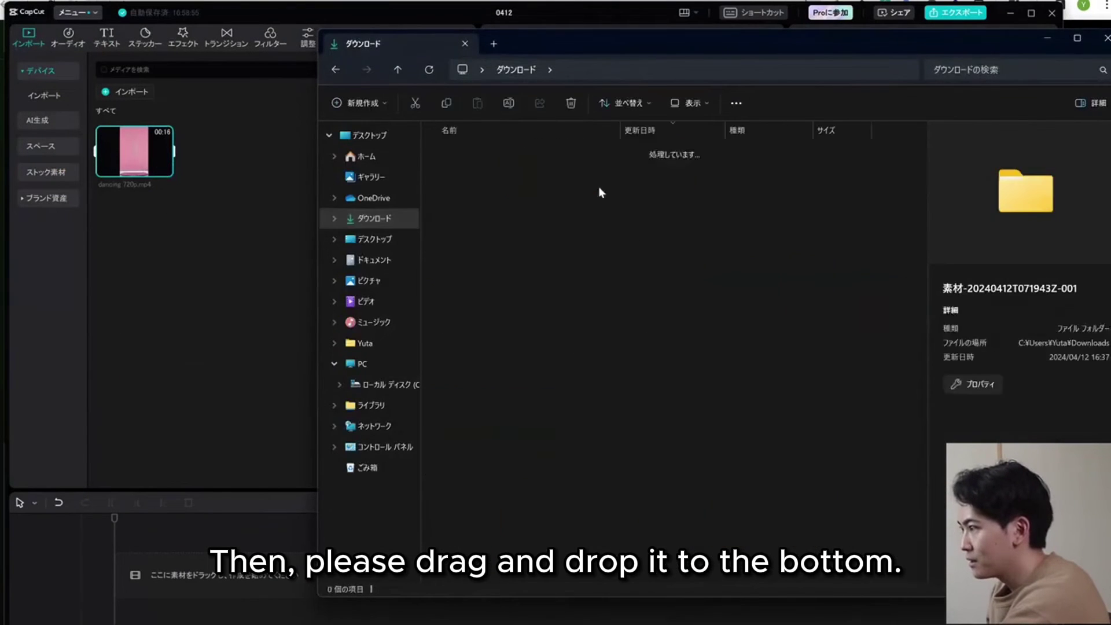
{"action": "double_click", "coordinate": [477, 171]}
{"action": "left_click", "coordinate": [687, 103]}
{"action": "left_click", "coordinate": [686, 149]}
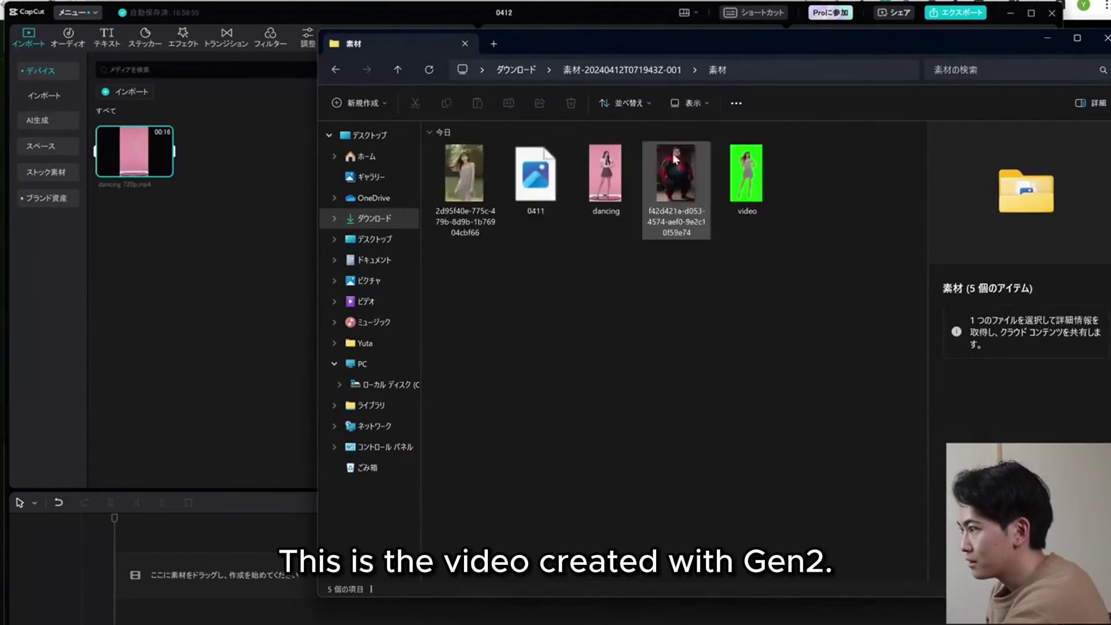
{"action": "left_click", "coordinate": [743, 174]}
{"action": "left_click_drag", "start_coordinate": [744, 174], "coordinate": [216, 556]}
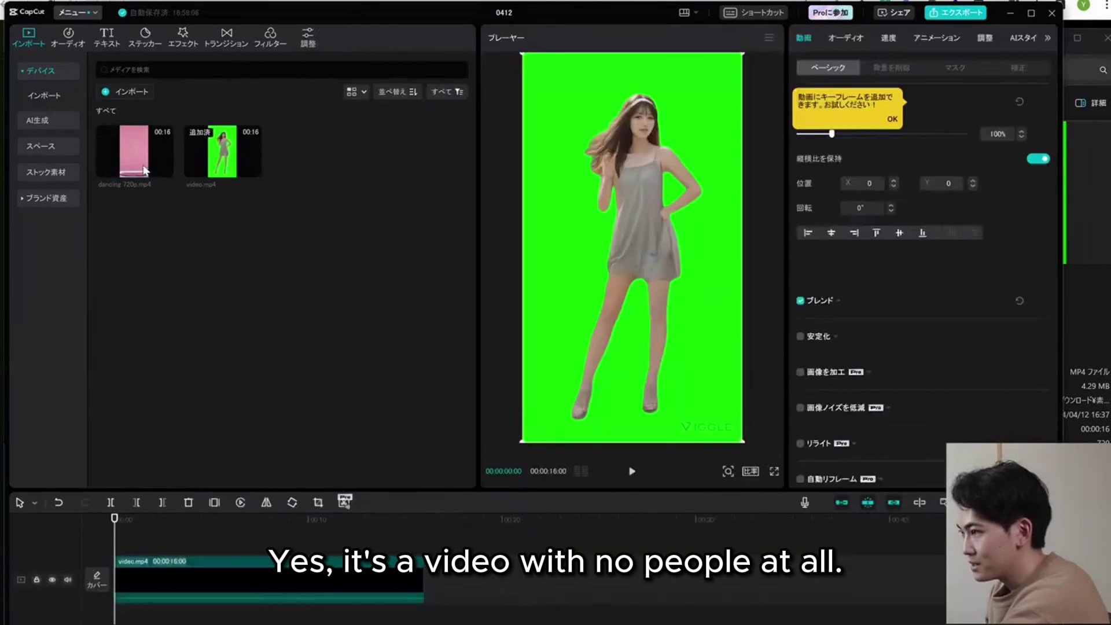
Step: Add dancing 720p.mp4 to the timeline, check its playback, and arrange the green-screen video.mp4 on the track above it
{"action": "left_click_drag", "start_coordinate": [134, 150], "coordinate": [114, 607]}
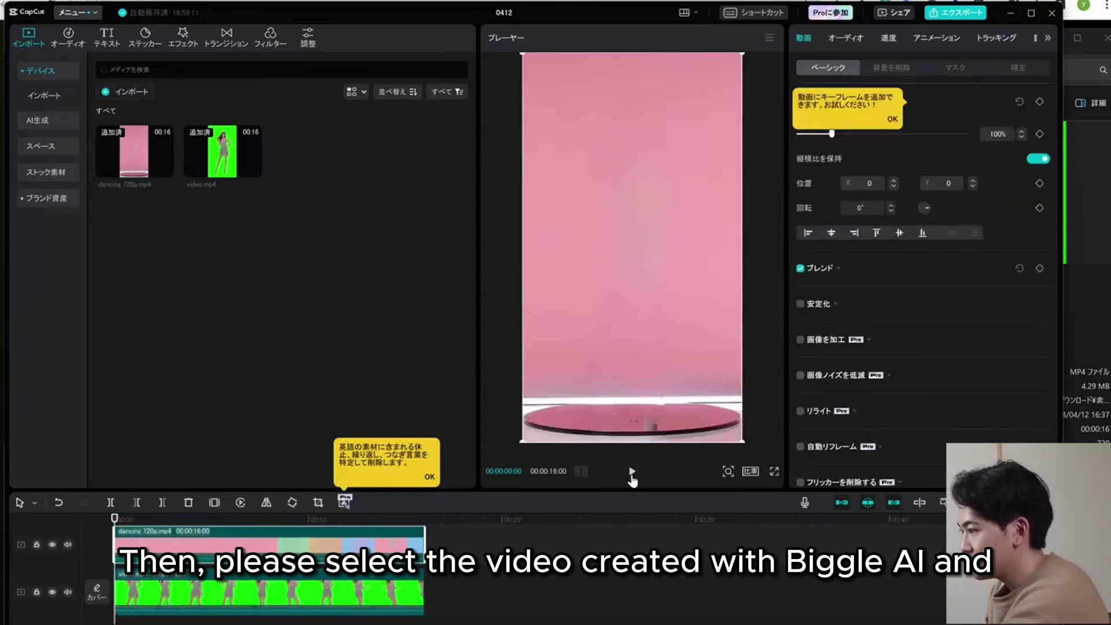
{"action": "left_click", "coordinate": [632, 473]}
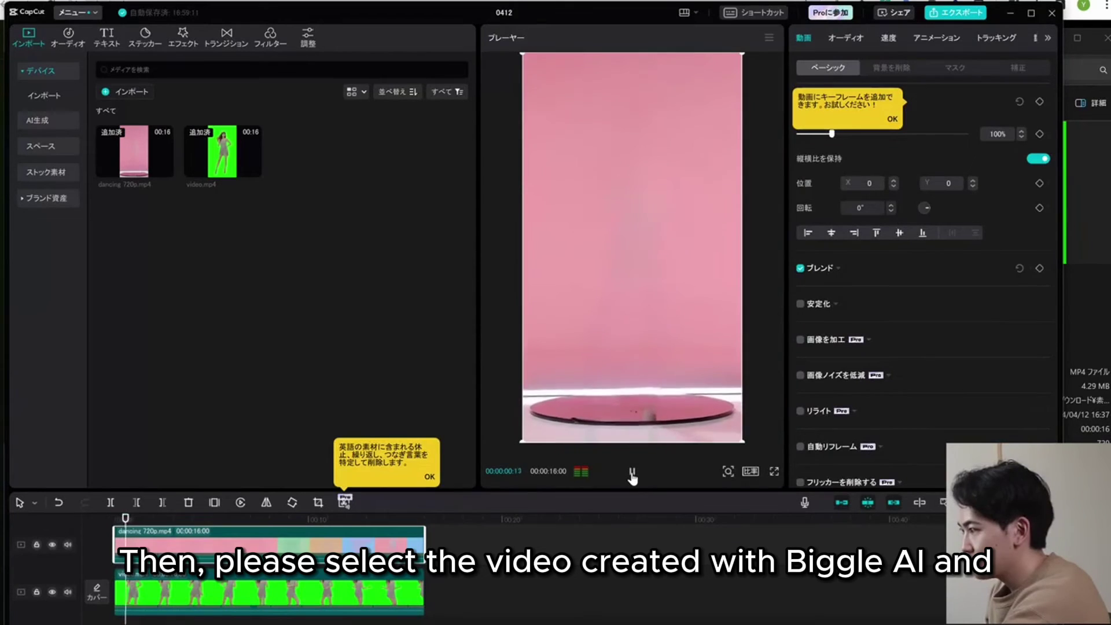
{"action": "left_click", "coordinate": [631, 472]}
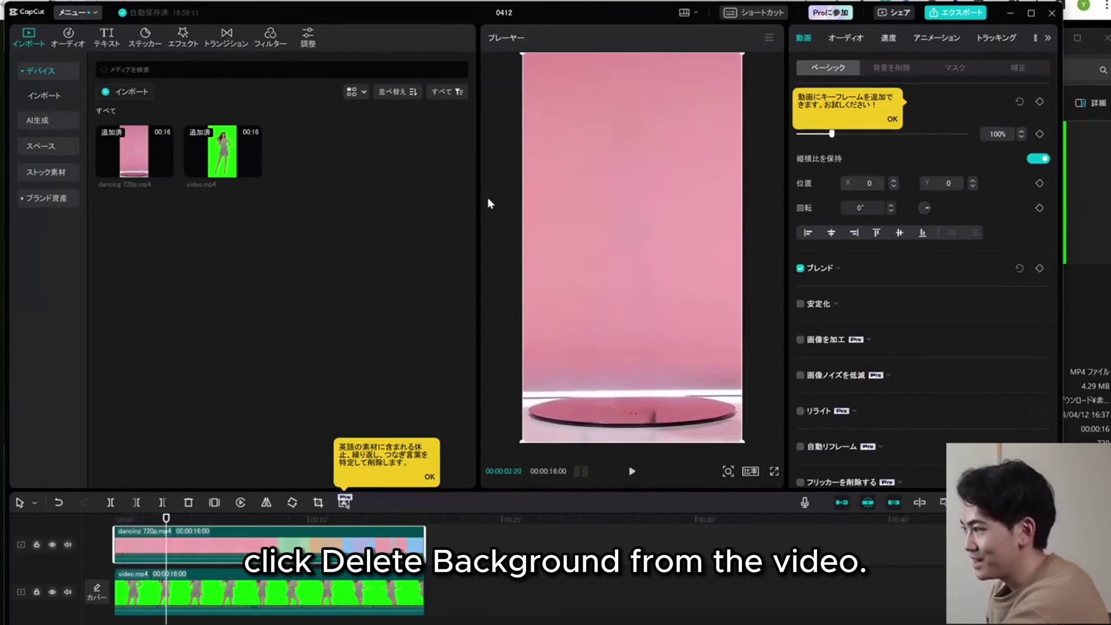
{"action": "left_click_drag", "start_coordinate": [190, 589], "coordinate": [171, 544]}
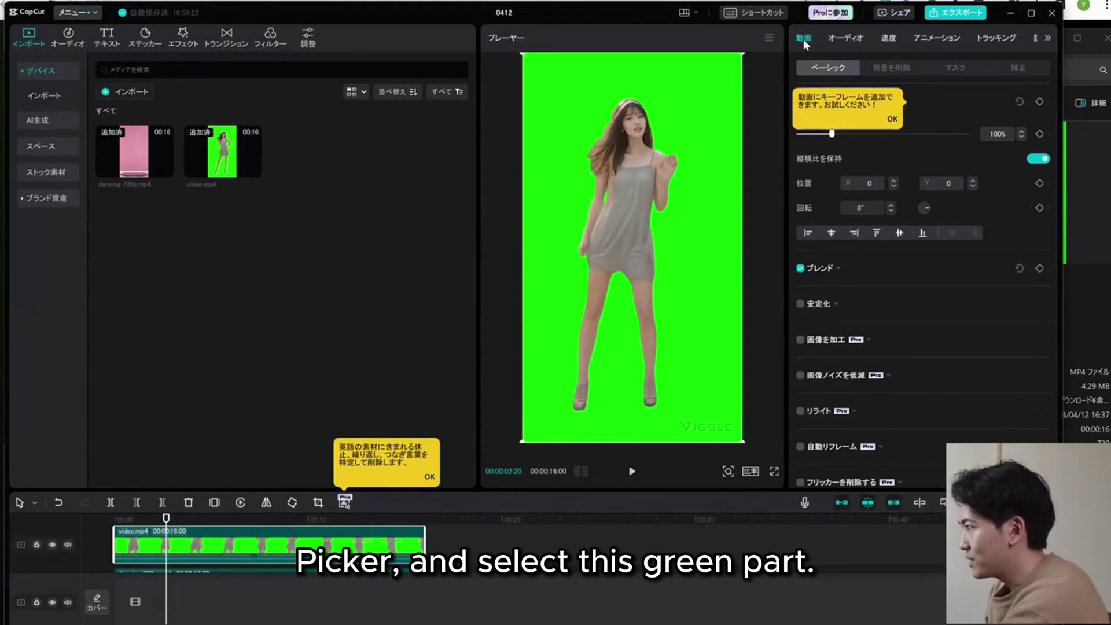
Step: Enable chroma key background removal on video.mp4 and pick its green background as the key color
{"action": "left_click", "coordinate": [891, 67]}
{"action": "left_click", "coordinate": [801, 102]}
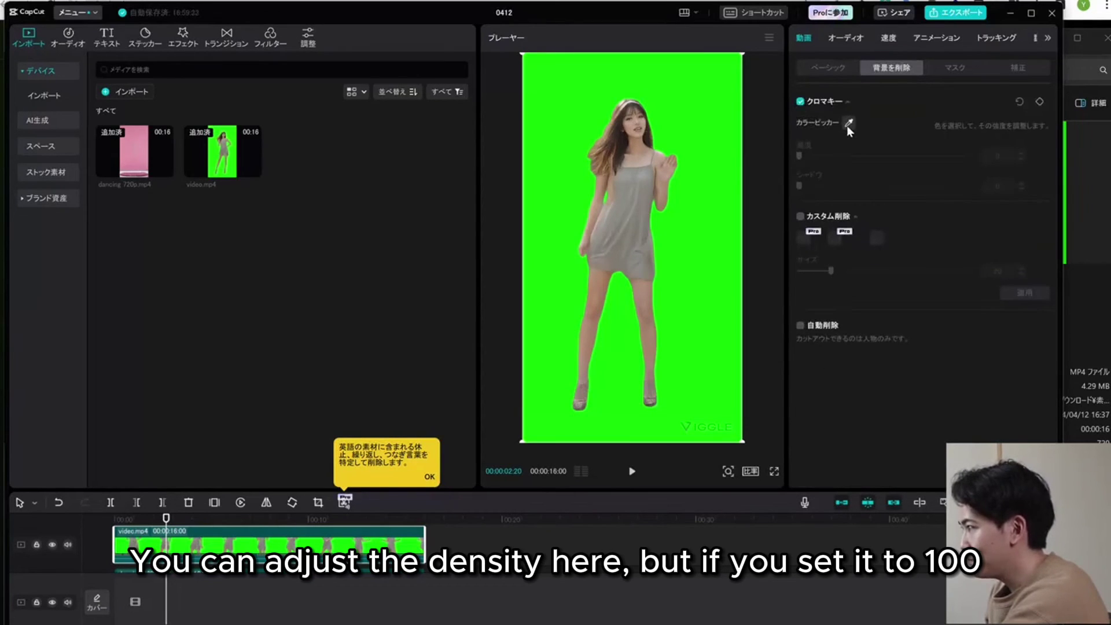
{"action": "left_click", "coordinate": [849, 124]}
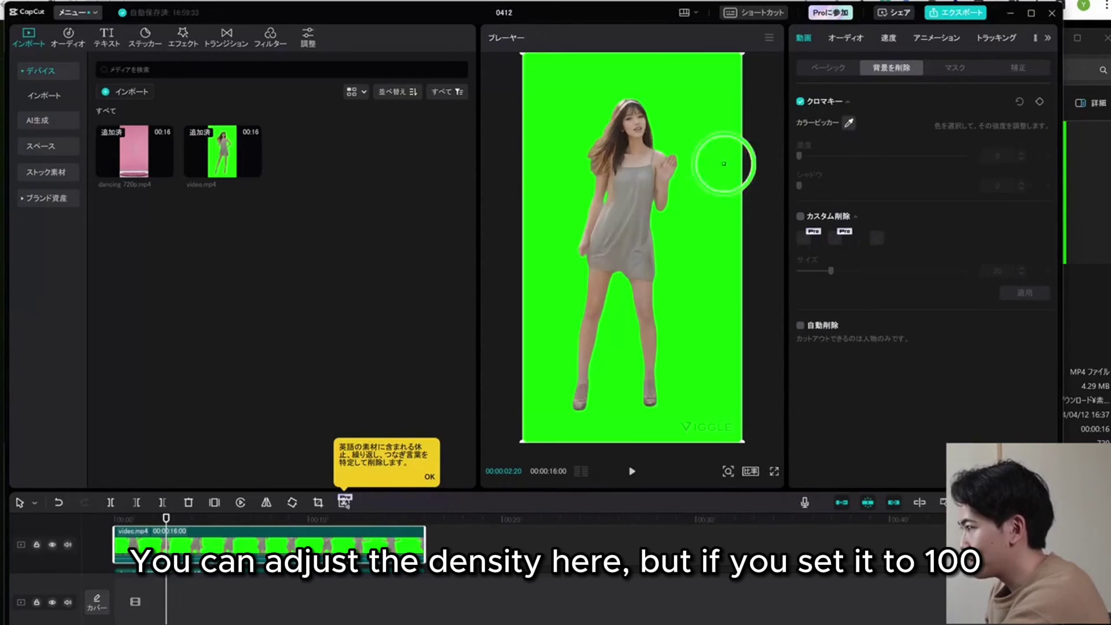
{"action": "left_click", "coordinate": [693, 97]}
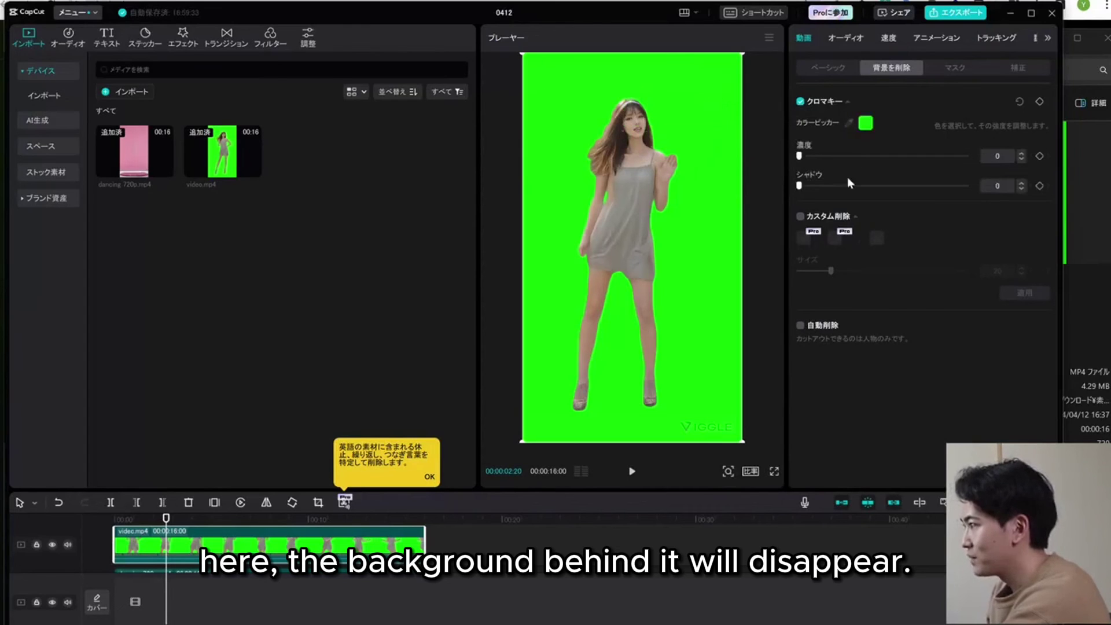
Step: Raise the chroma key density (濃度) to 100, then settle it at 74
{"action": "left_click_drag", "start_coordinate": [803, 155], "coordinate": [822, 157]}
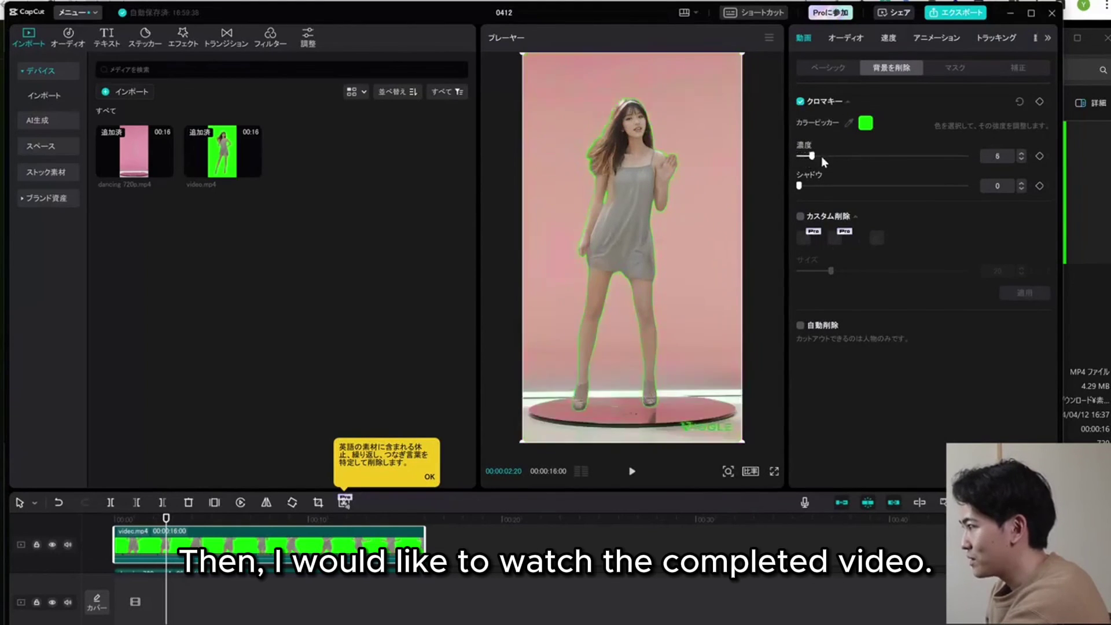
{"action": "left_click_drag", "start_coordinate": [973, 154], "coordinate": [979, 155]}
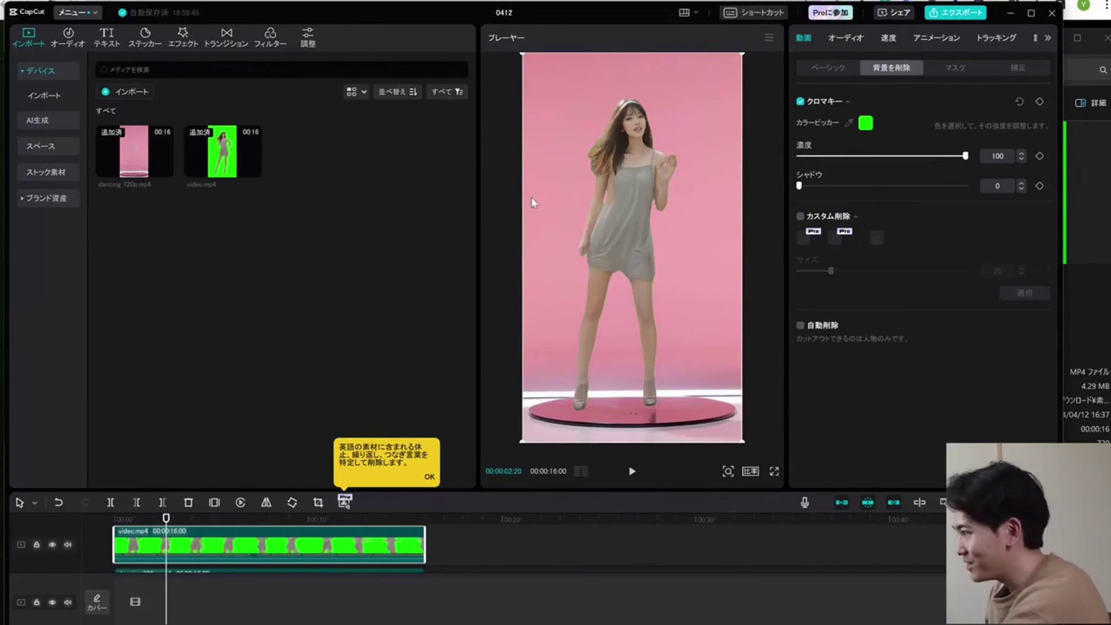
{"action": "left_click_drag", "start_coordinate": [930, 160], "coordinate": [922, 156]}
Step: Play the composited video from the start to review the result, and pause it
{"action": "left_click", "coordinate": [115, 519]}
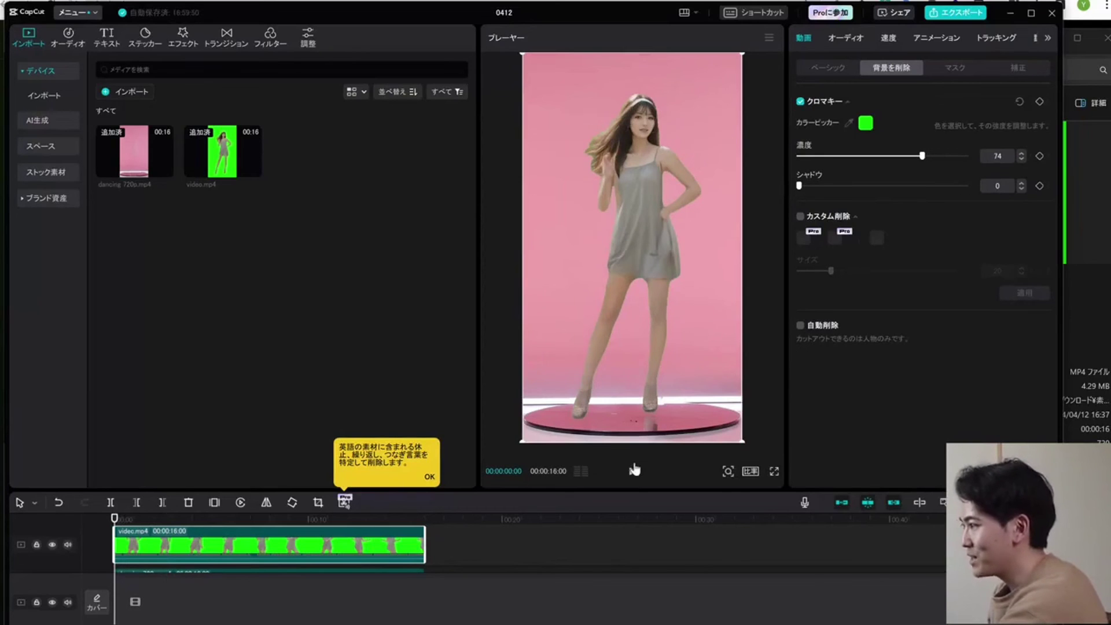
{"action": "left_click", "coordinate": [635, 470]}
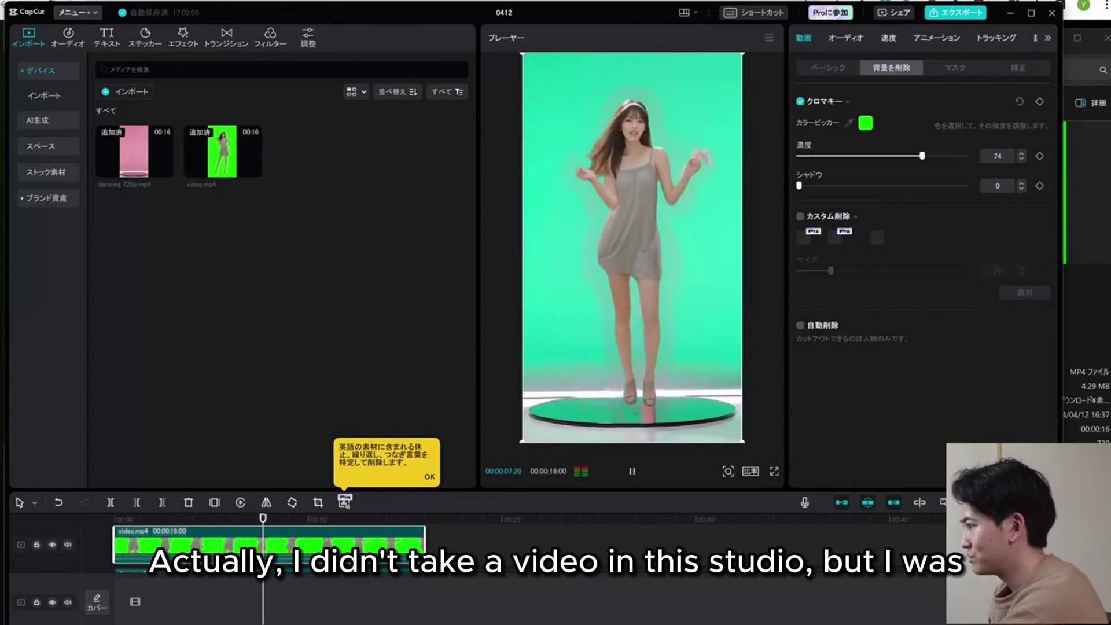
{"action": "left_click", "coordinate": [632, 477]}
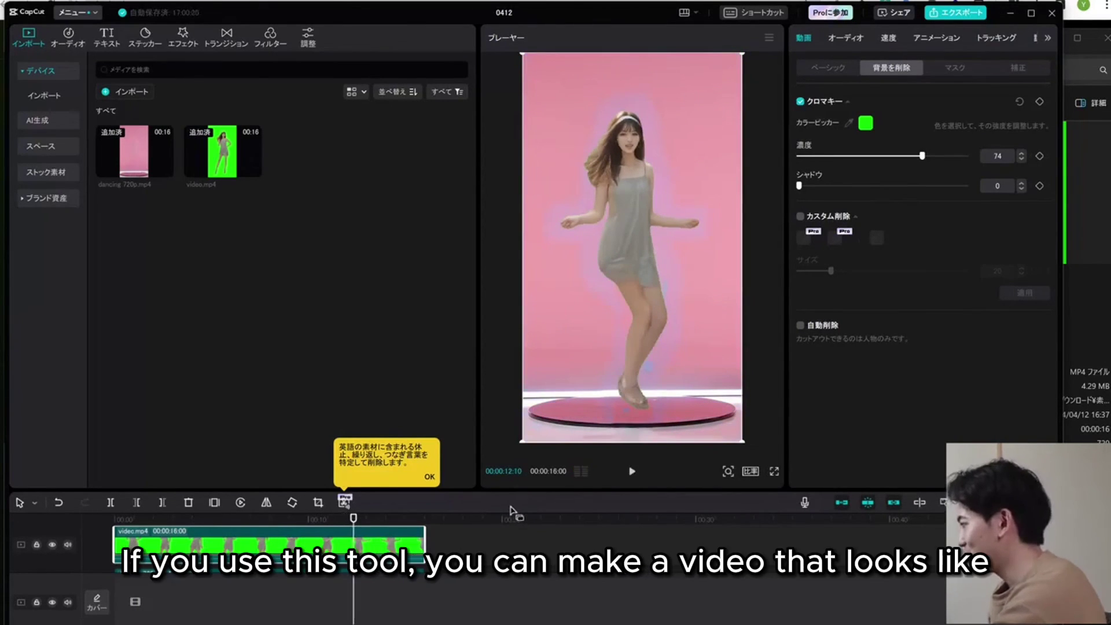